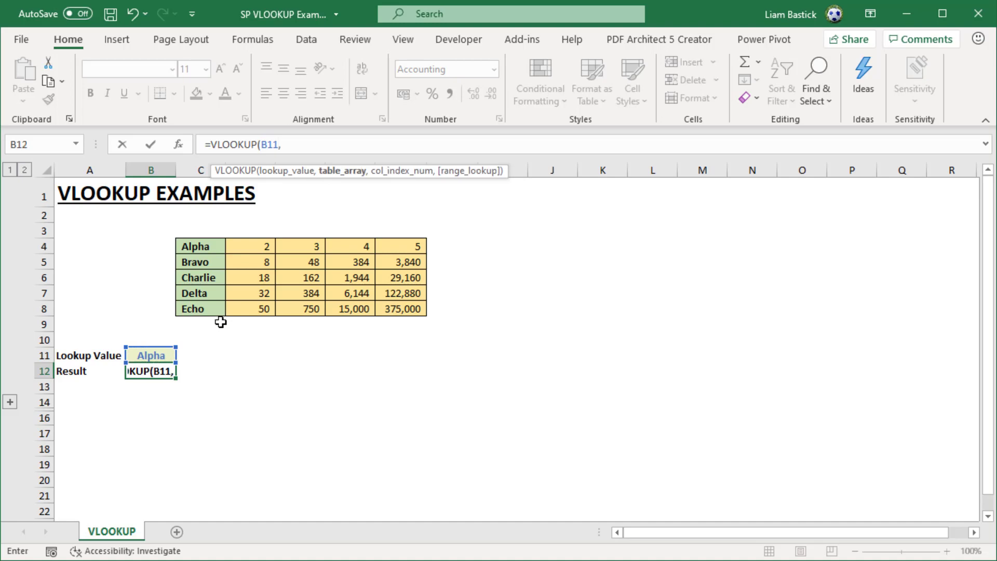
Complete the VLOOKUP formula in B12 with table array C4:G8 and column index 5
left_click_drag(209, 248, 393, 310)
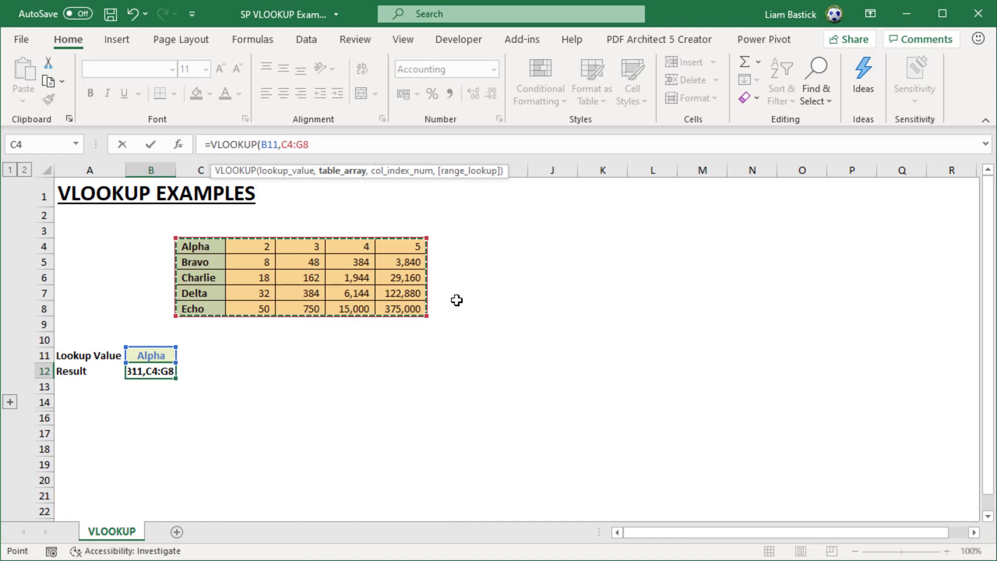
type(",5")
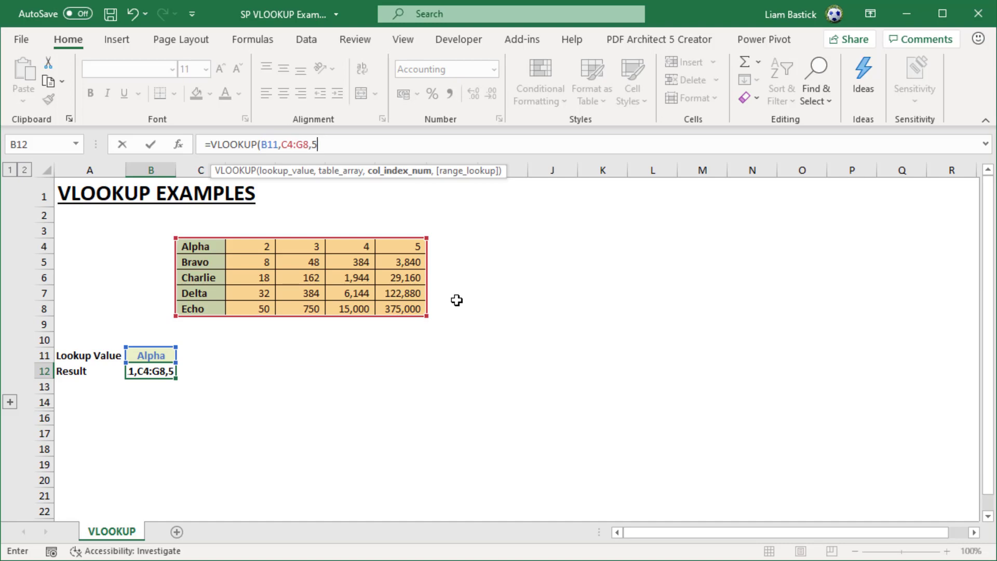
type(")")
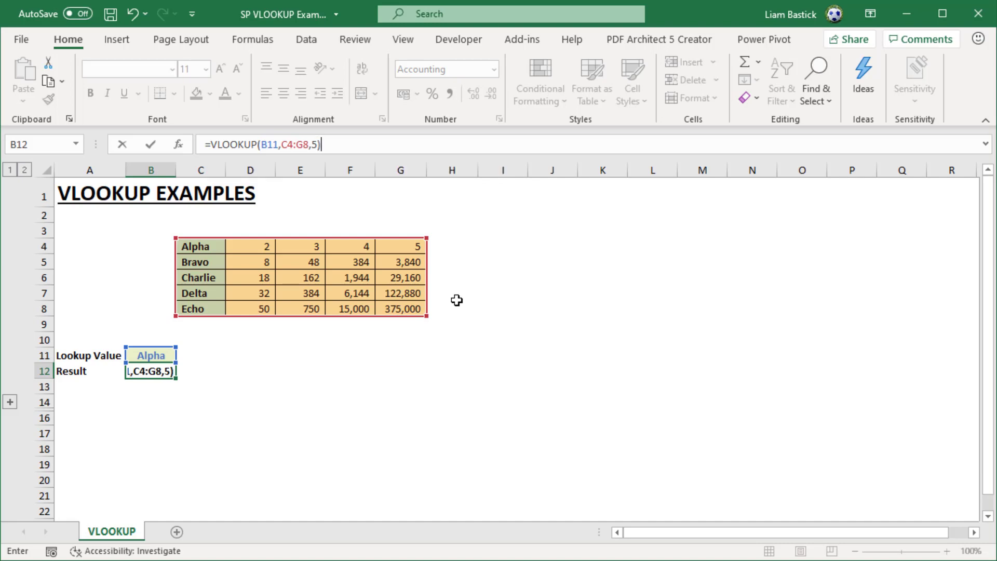
key("Return")
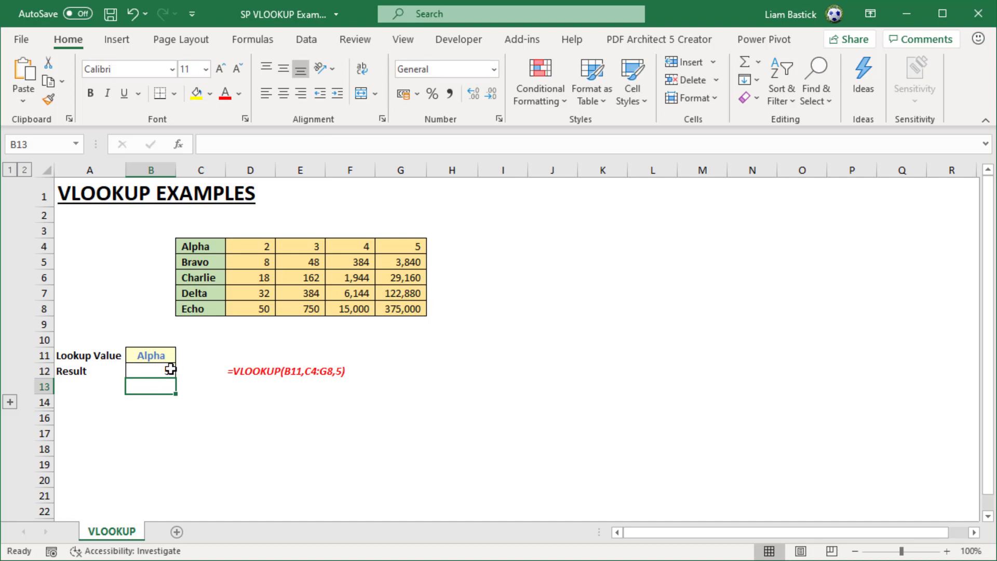
left_click(171, 368)
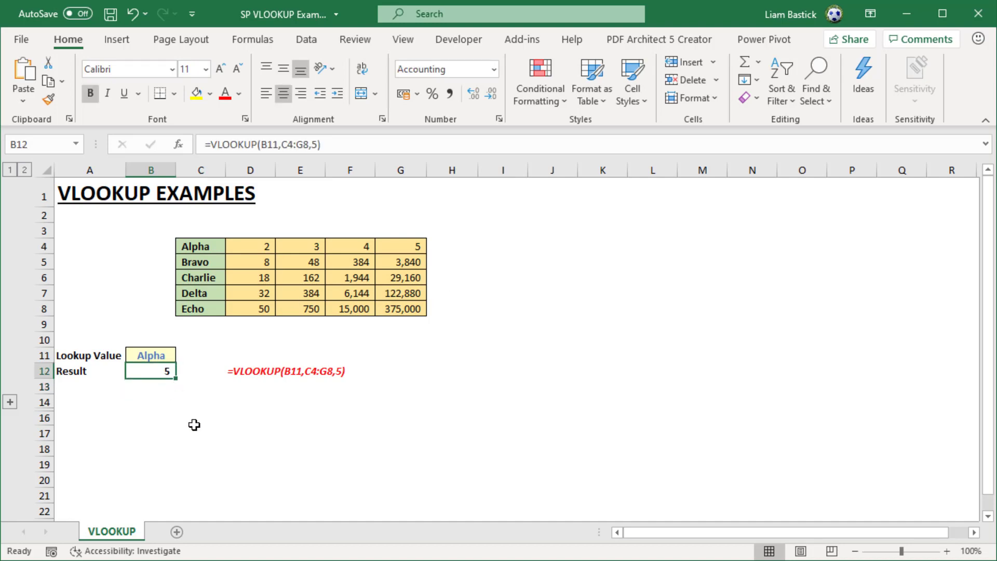
Trace the Alpha row from C4 to G4 and inspect the column index argument of the formula in B12
left_click(152, 351)
left_click(196, 248)
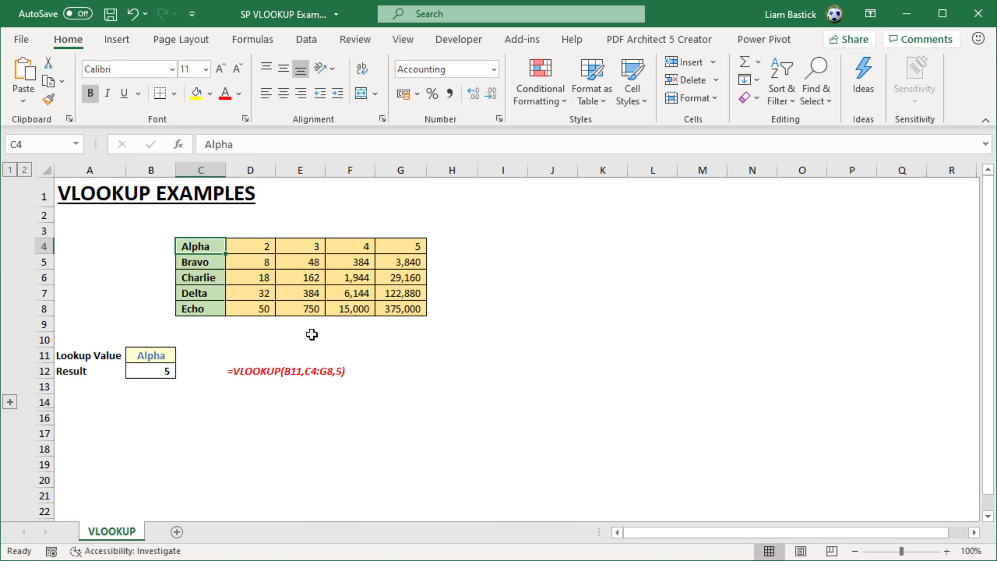
left_click(244, 248)
left_click(297, 247)
left_click(350, 247)
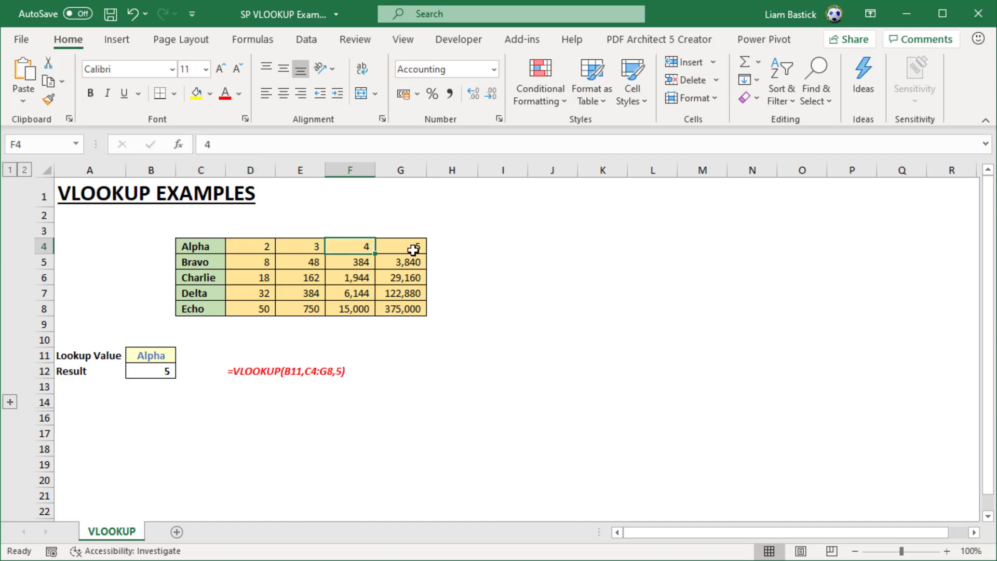
left_click(413, 249)
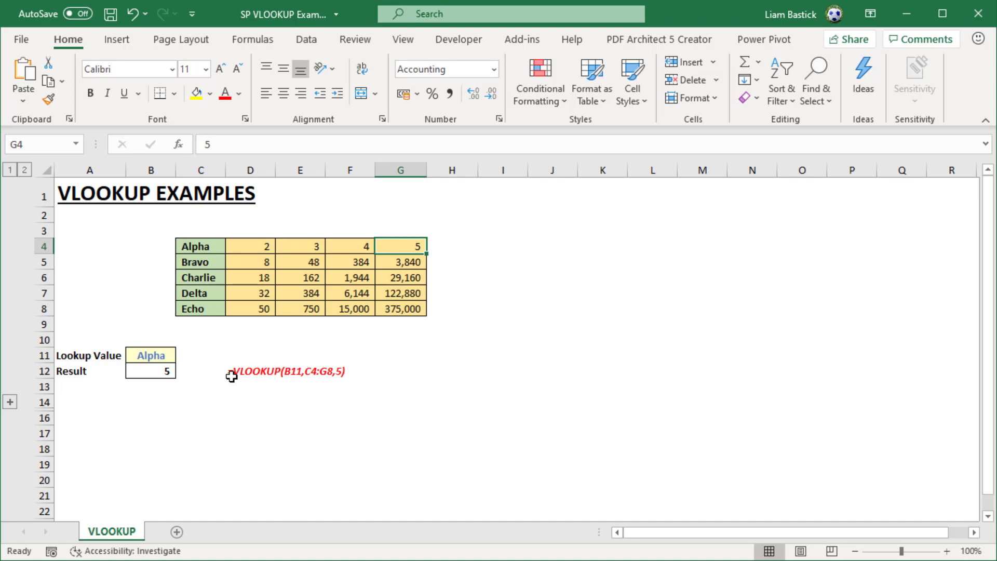
left_click(160, 373)
left_click(311, 145)
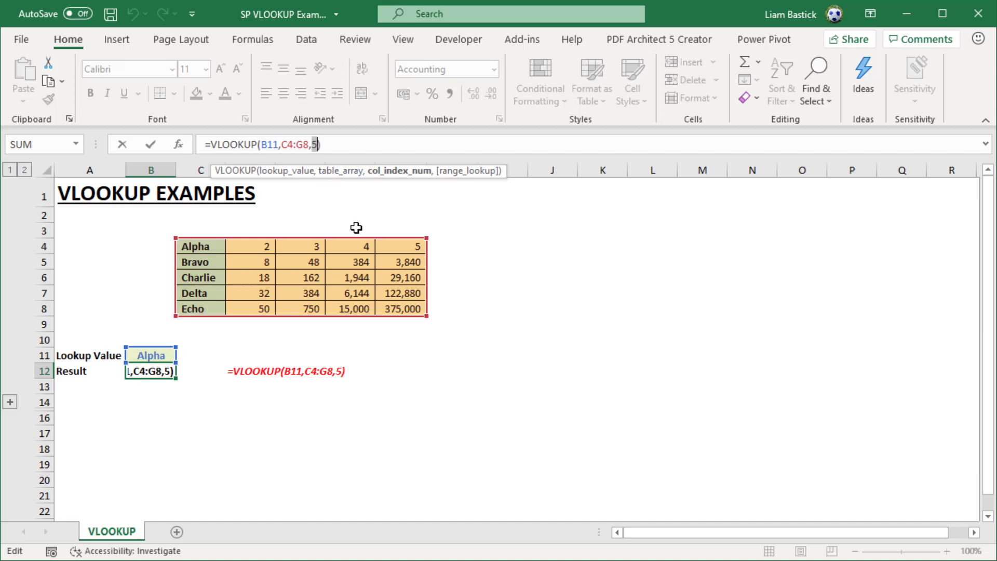
key("Escape")
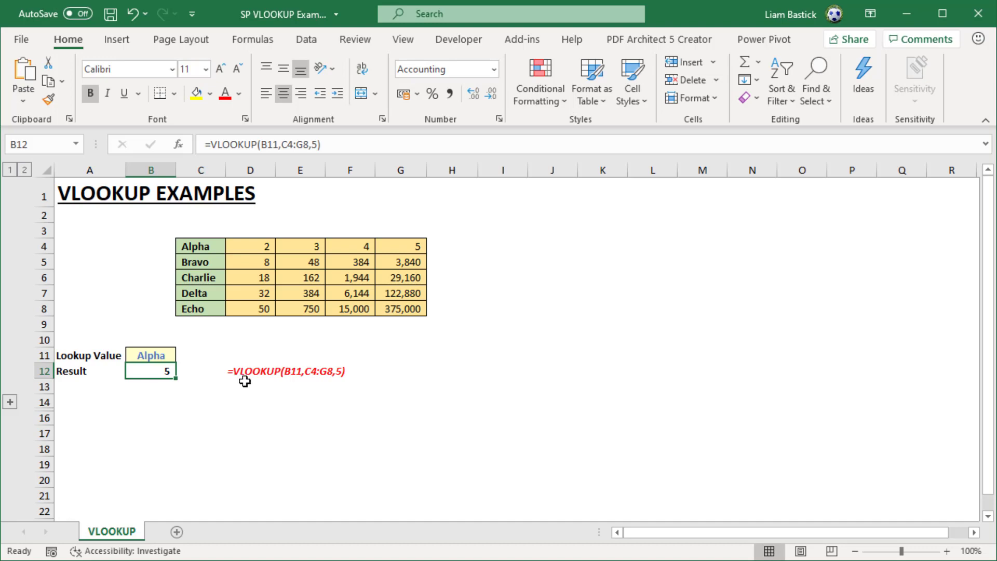
Insert two blank columns at columns E and F and check the formula in B12
left_click_drag(320, 170, 345, 207)
right_click(345, 207)
left_click(388, 337)
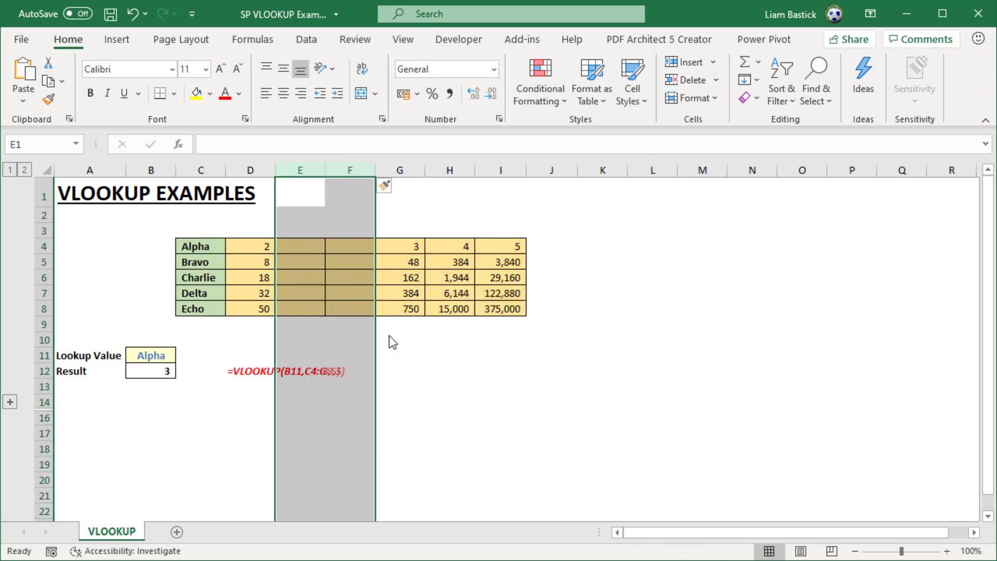
left_click(167, 374)
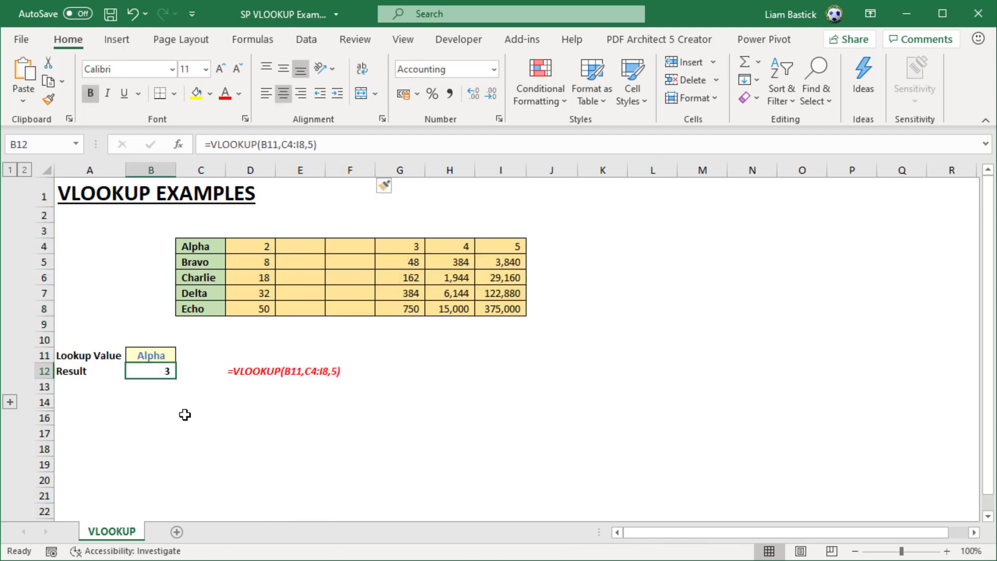
Count across the Alpha row from C4 to the table's fifth column and undo the column insertion
left_click(201, 248)
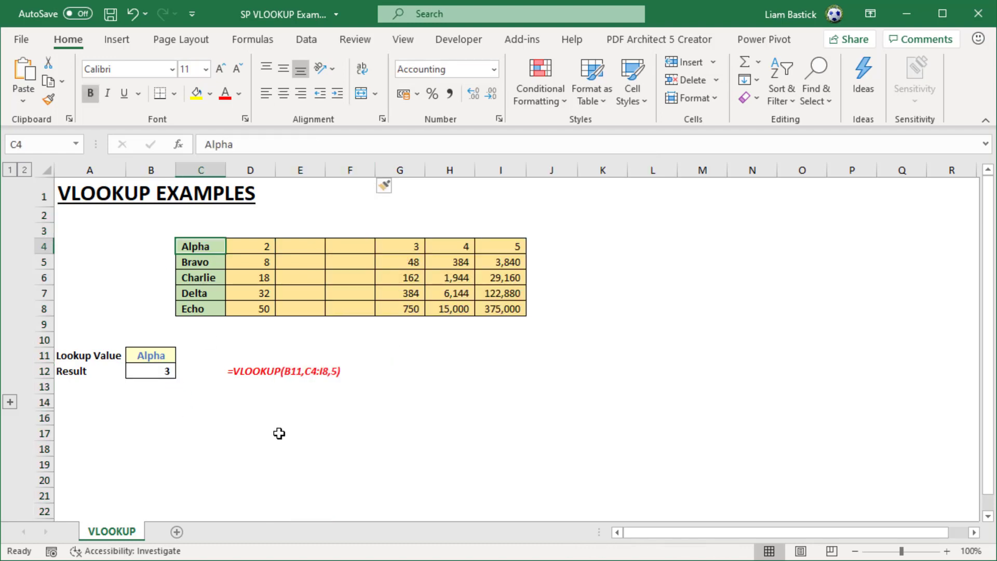
key("Right")
key("Right")
key("Right")
key("Right")
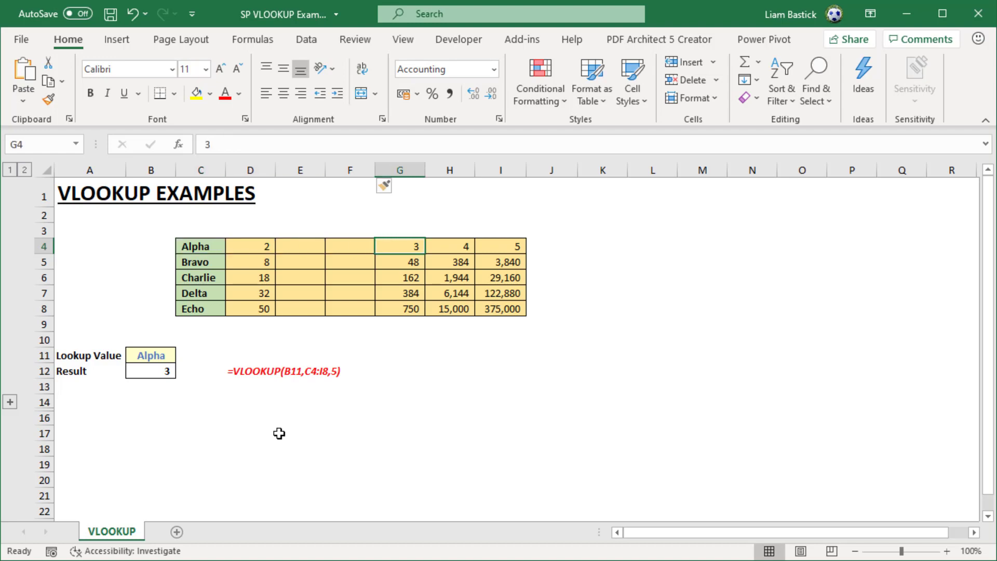
key("ctrl+z")
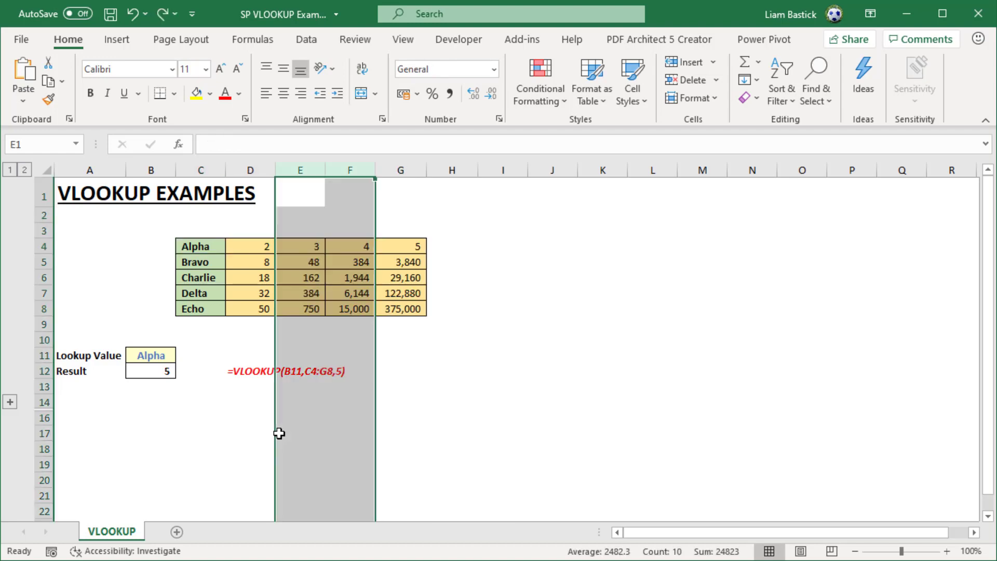
Delete columns E and F to test the Result formula with the fixed column index, and undo the deletion
right_click(346, 226)
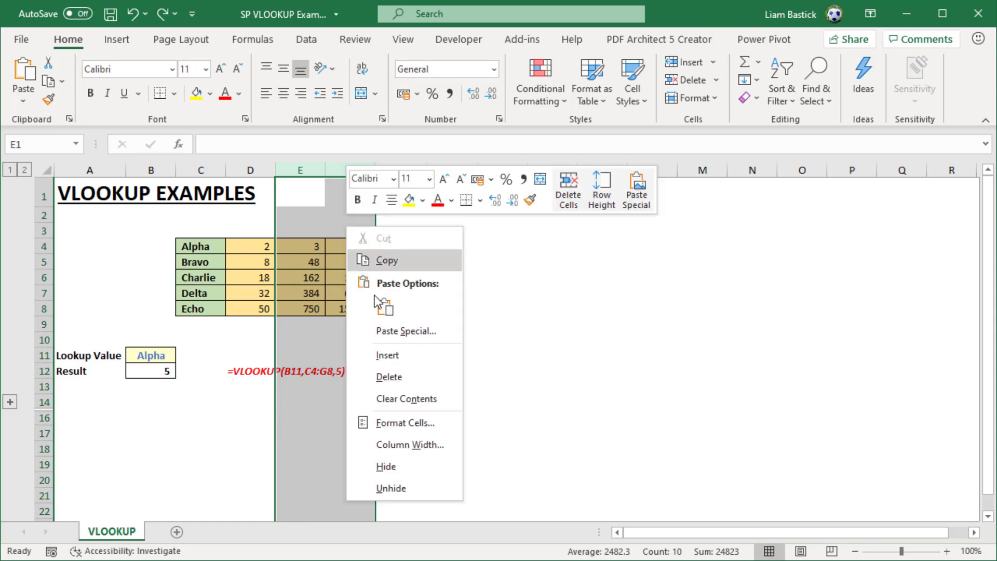
left_click(403, 375)
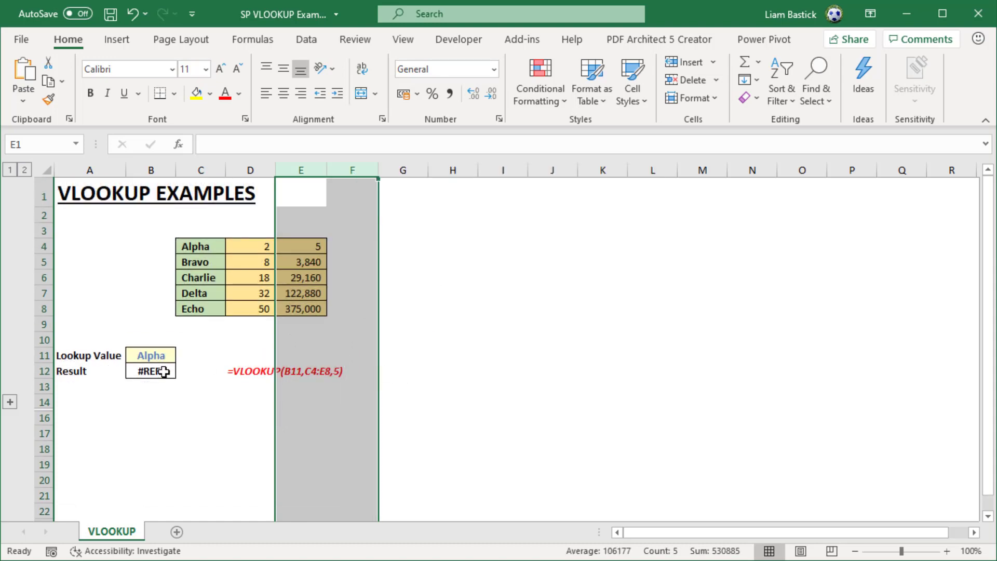
key("ctrl+z")
left_click(163, 372)
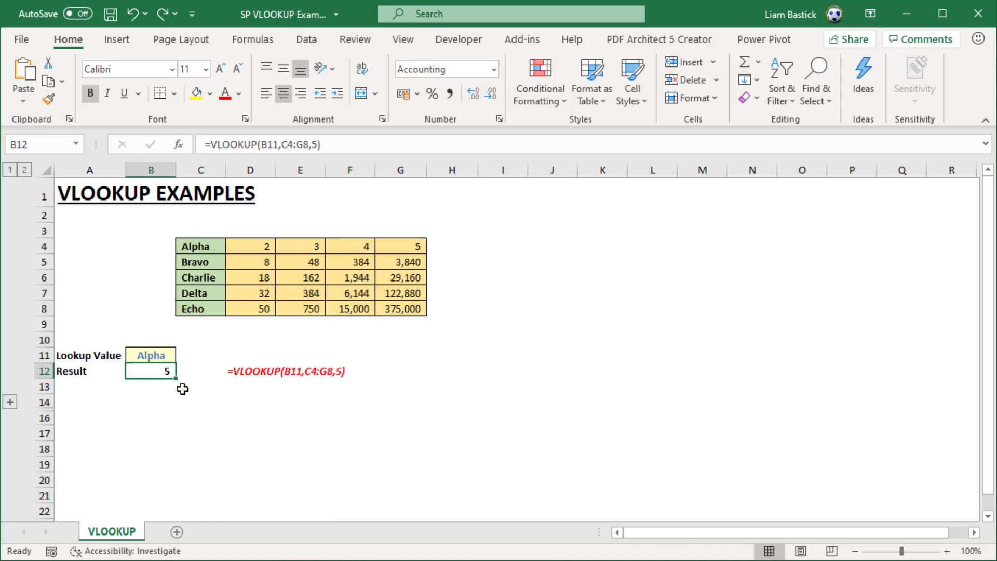
Replace the column index 5 in B12's VLOOKUP formula with COLUMNS(C3:G3)
double_click(315, 145)
type("columns(")
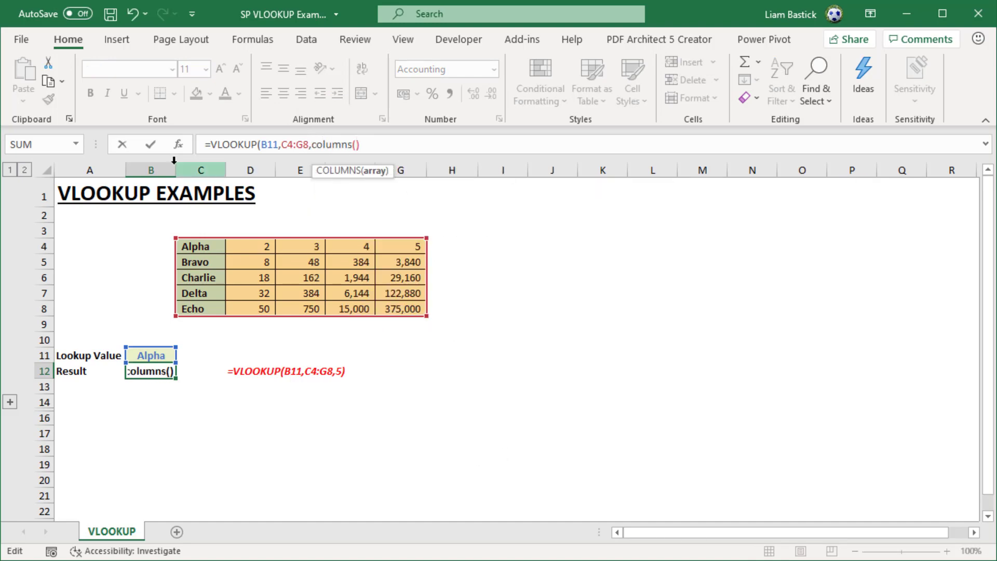
left_click_drag(196, 225, 412, 239)
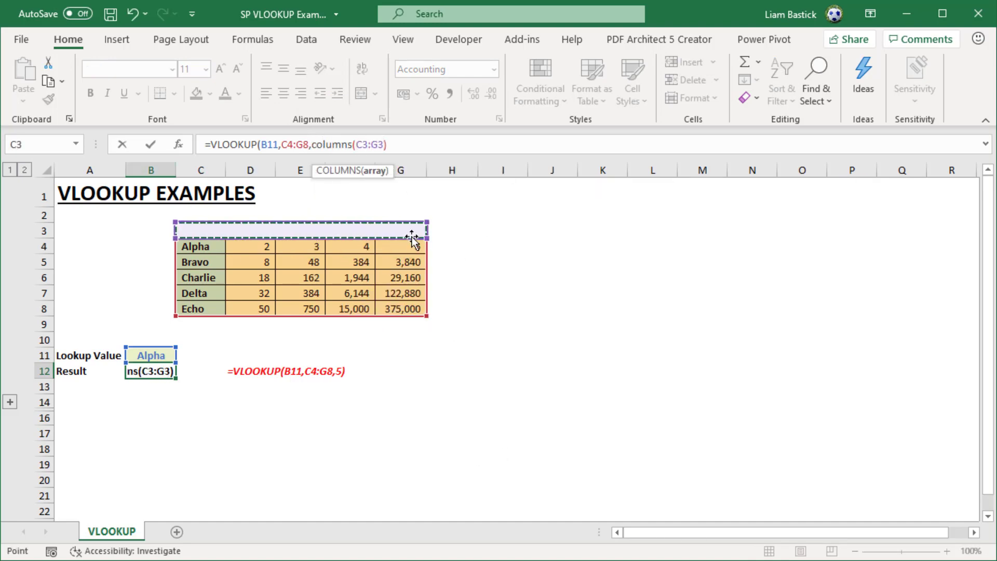
type(")")
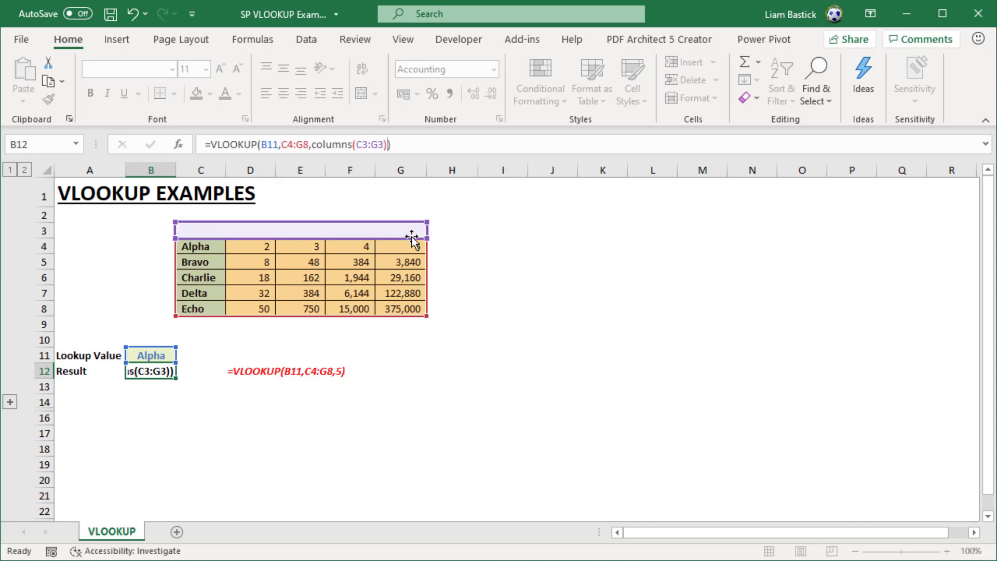
key("Return")
left_click(162, 371)
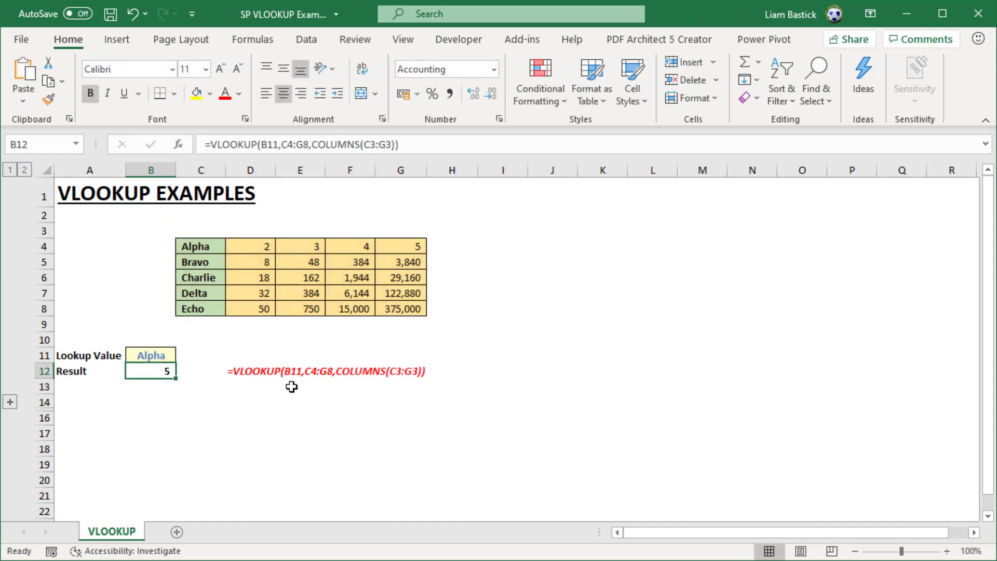
Insert two blank columns at columns E and F to test the COLUMNS-based formula, and undo the insertion
left_click_drag(300, 170, 348, 169)
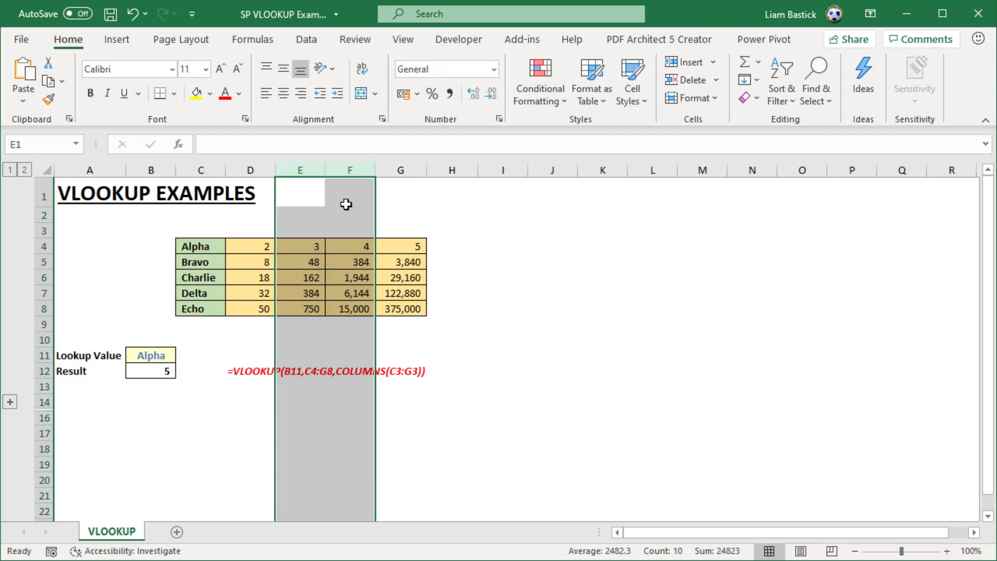
right_click(348, 169)
left_click(405, 335)
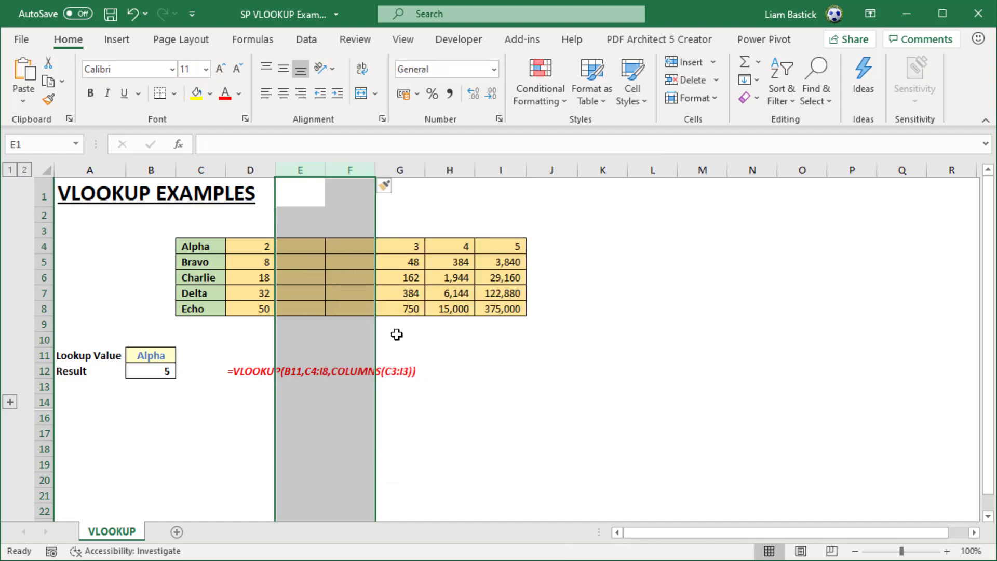
key("ctrl+z")
Delete columns E and F to test the COLUMNS-based formula in B12, and undo the deletion
right_click(352, 214)
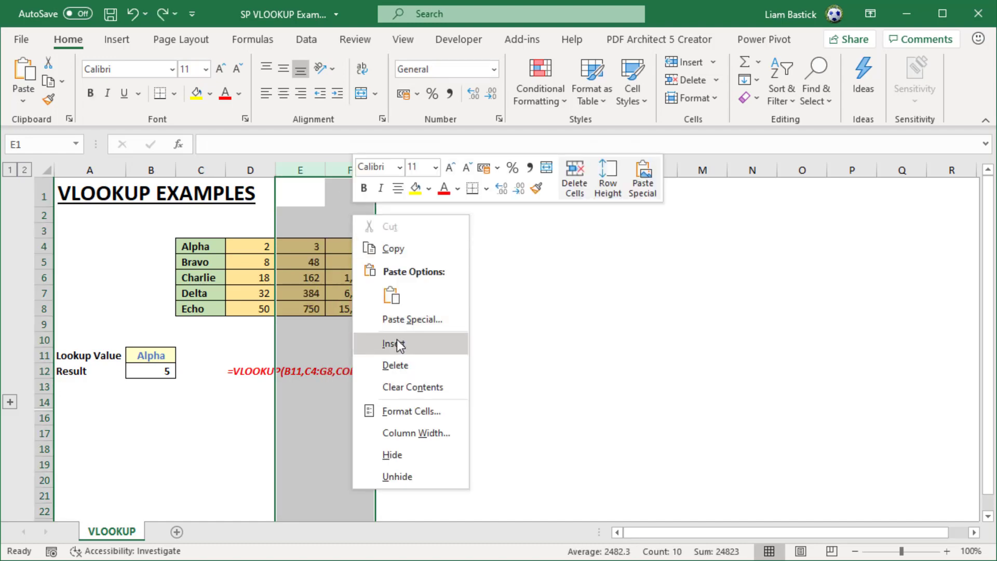
left_click(396, 365)
left_click(318, 345)
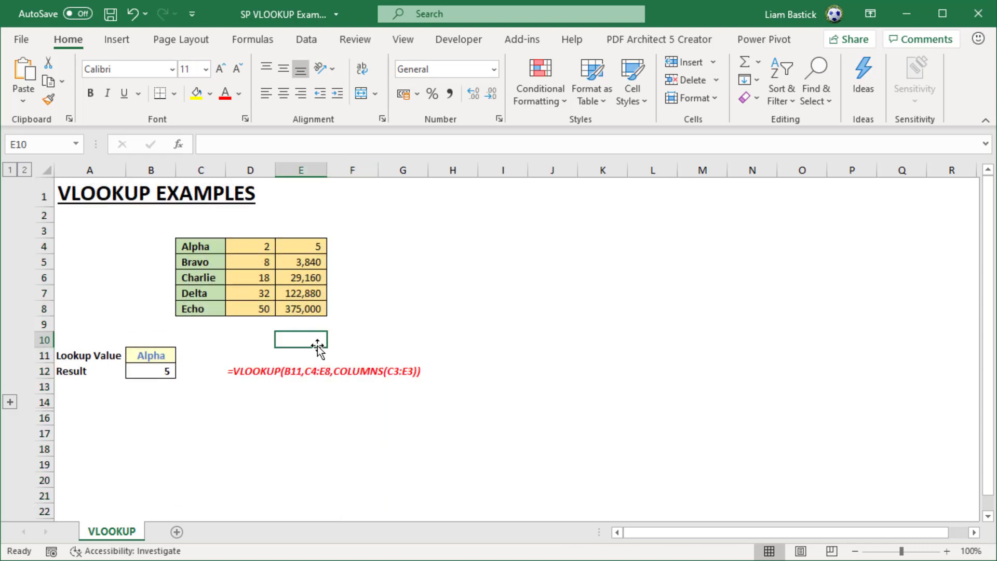
key("ctrl+z")
left_click(151, 368)
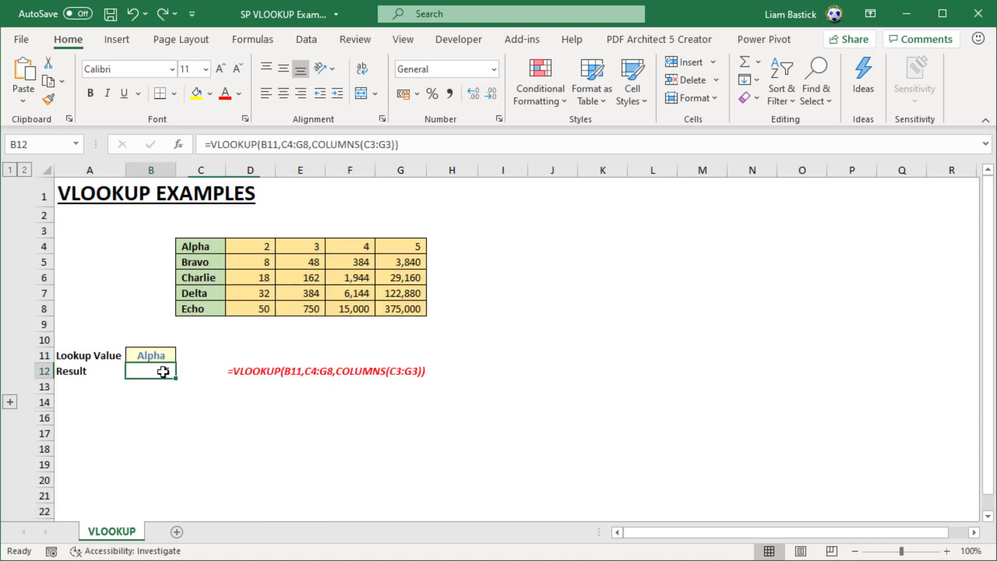
Expand the grouped row containing the Selector and view the choices available in B15
left_click(157, 351)
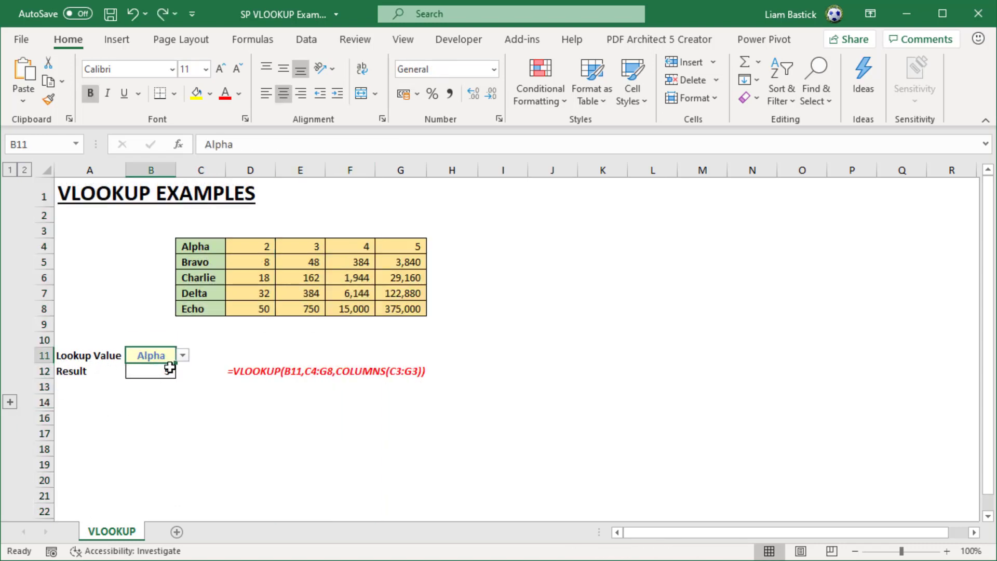
left_click(15, 403)
left_click(139, 417)
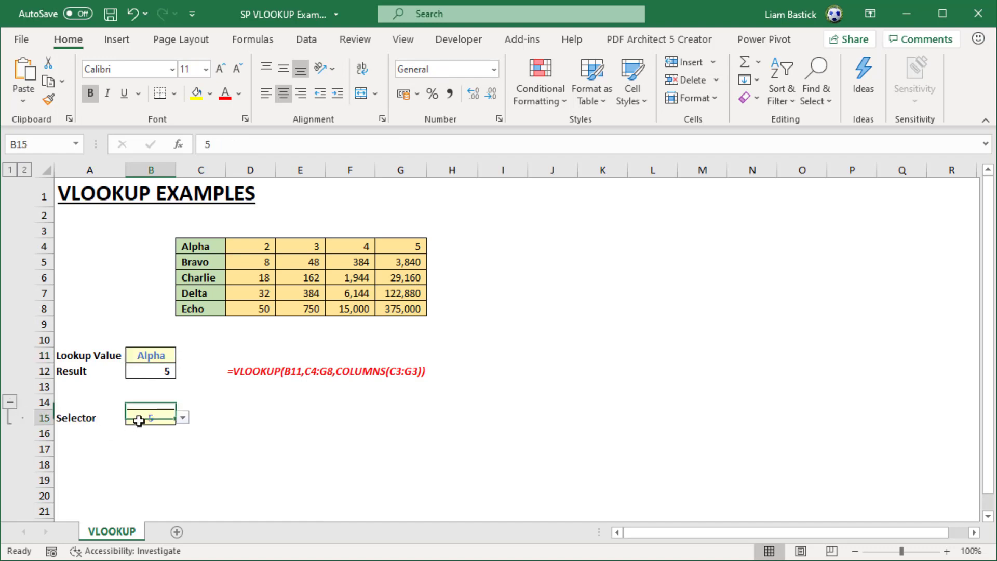
left_click(182, 418)
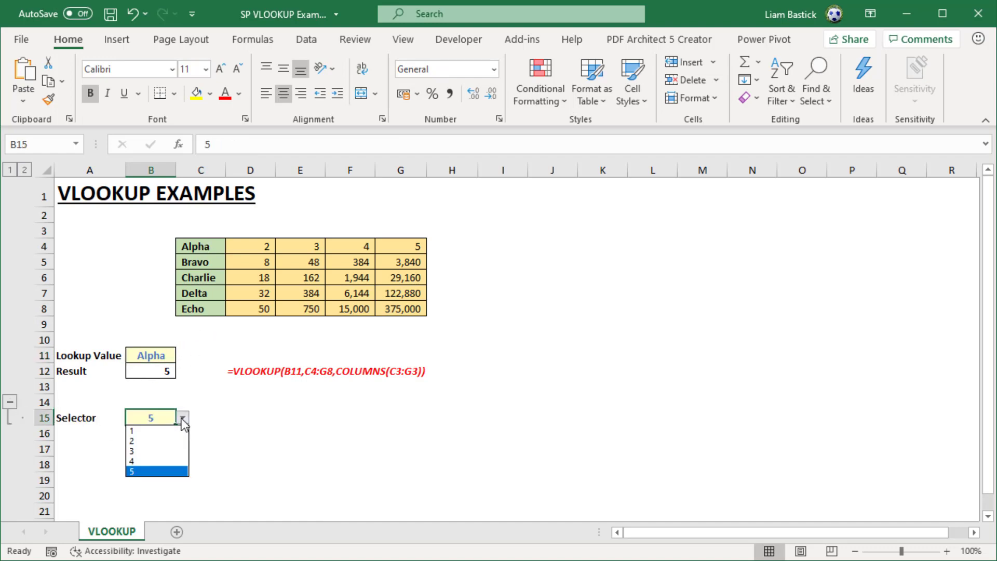
key("Escape")
Replace the table's row labels in C4:C8 with the numbers 1 to 5 and check the formula in B12
left_click(213, 248)
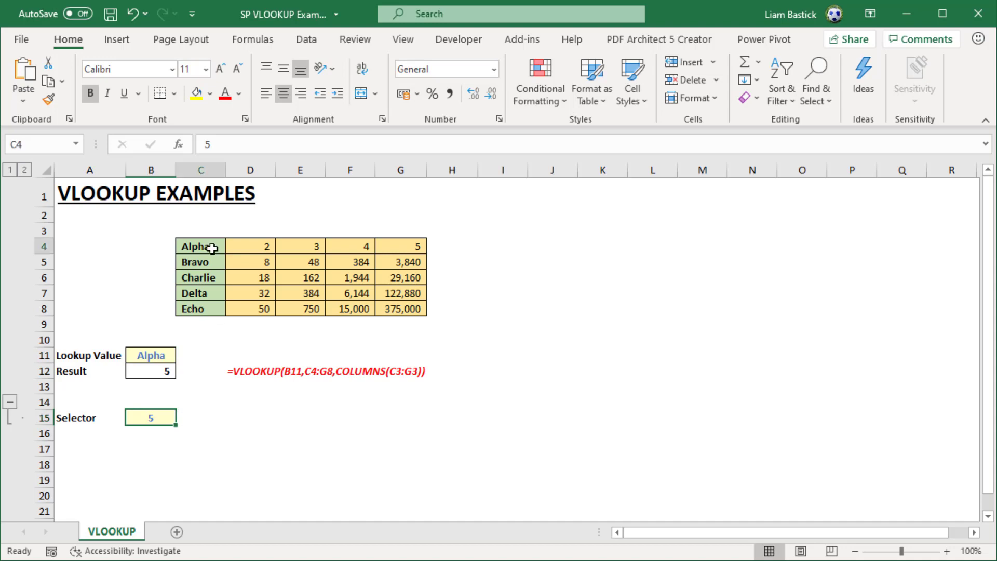
type("1")
key("Return")
type("2")
key("Return")
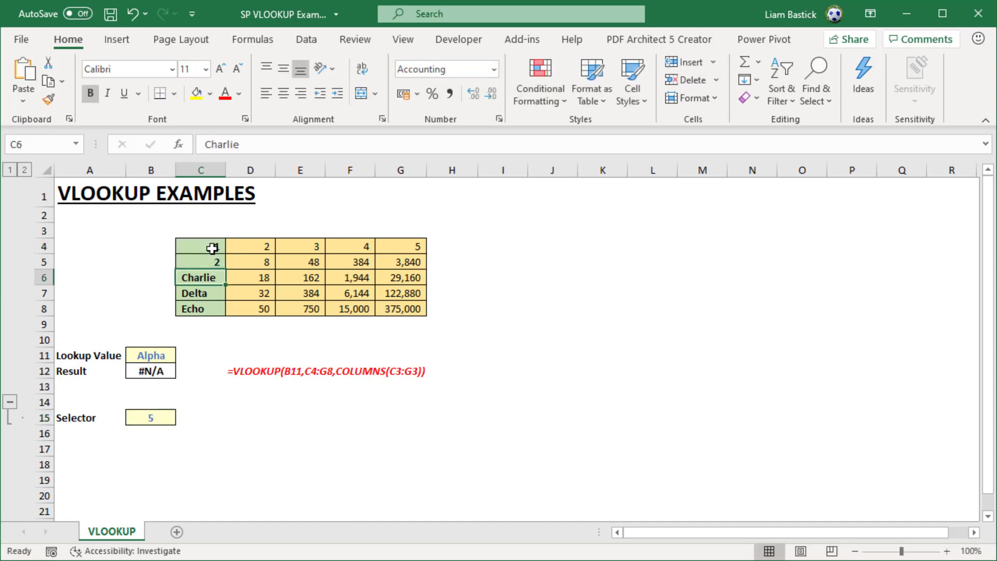
type("3")
key("Return")
type("4")
key("Return")
type("5")
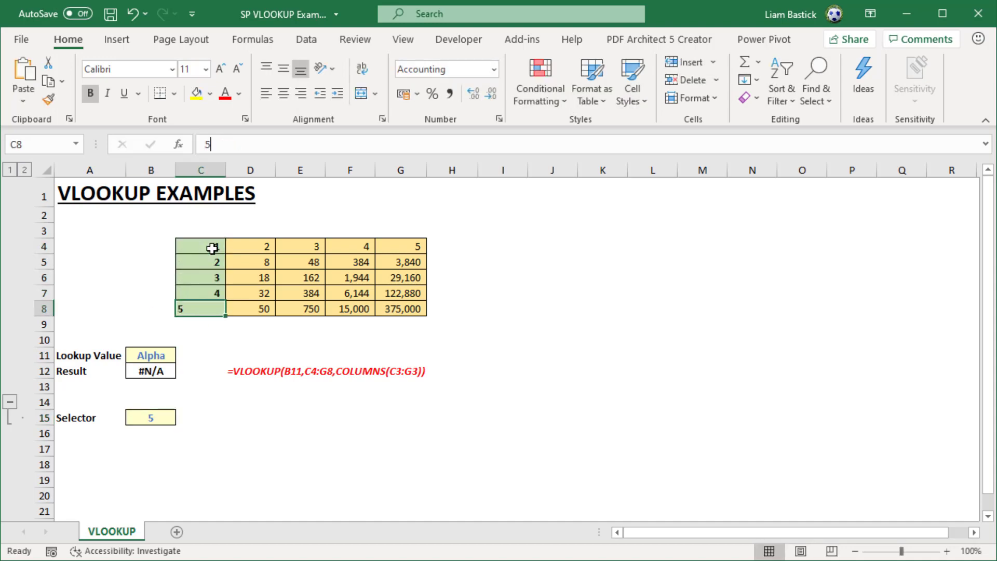
key("Return")
left_click(160, 370)
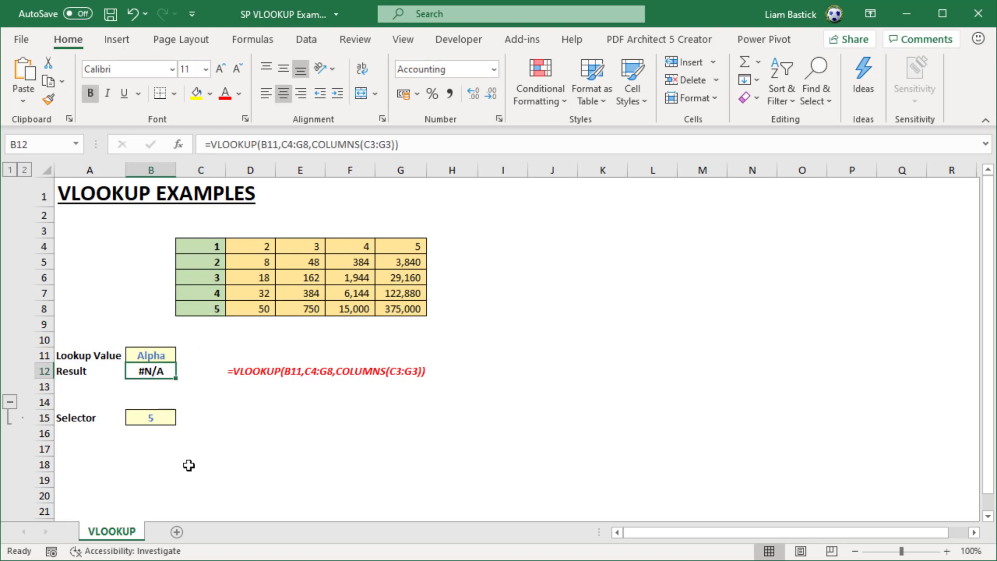
Enter =VLOOKUP(B15,C4:G8,5) in B16, then check the formula and the Selector cell it refers to
left_click(159, 432)
type("=")
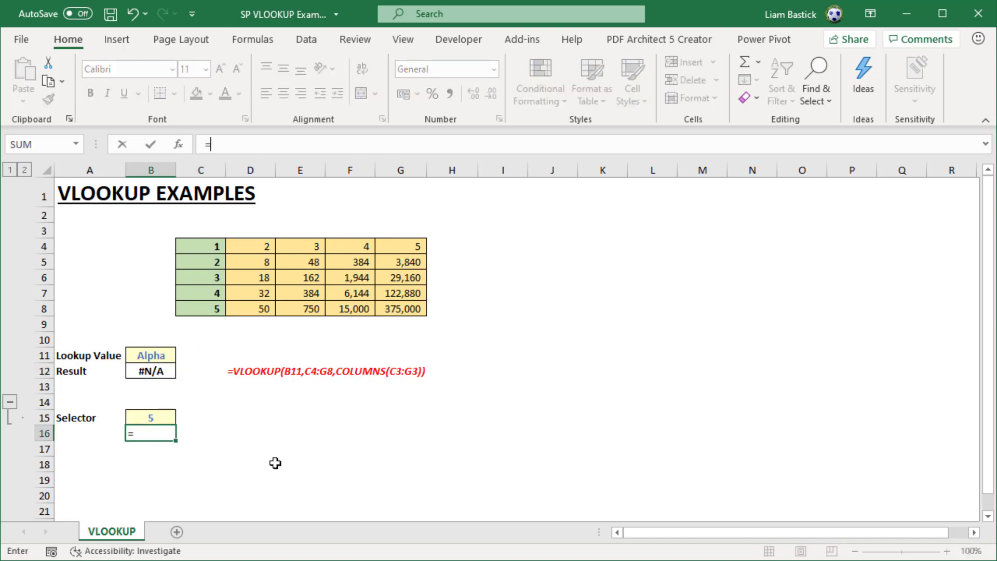
type("vloo")
key("Tab")
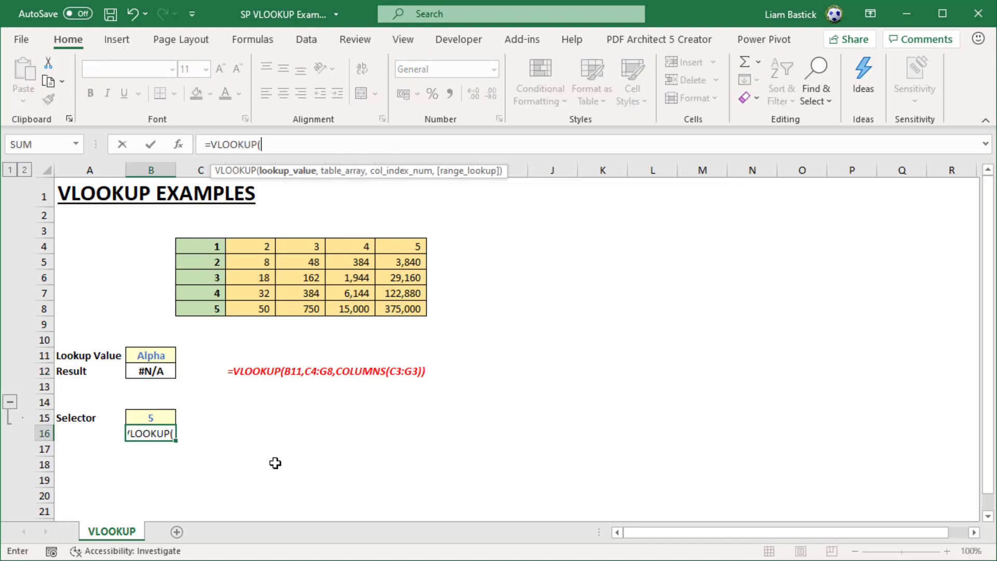
left_click(156, 419)
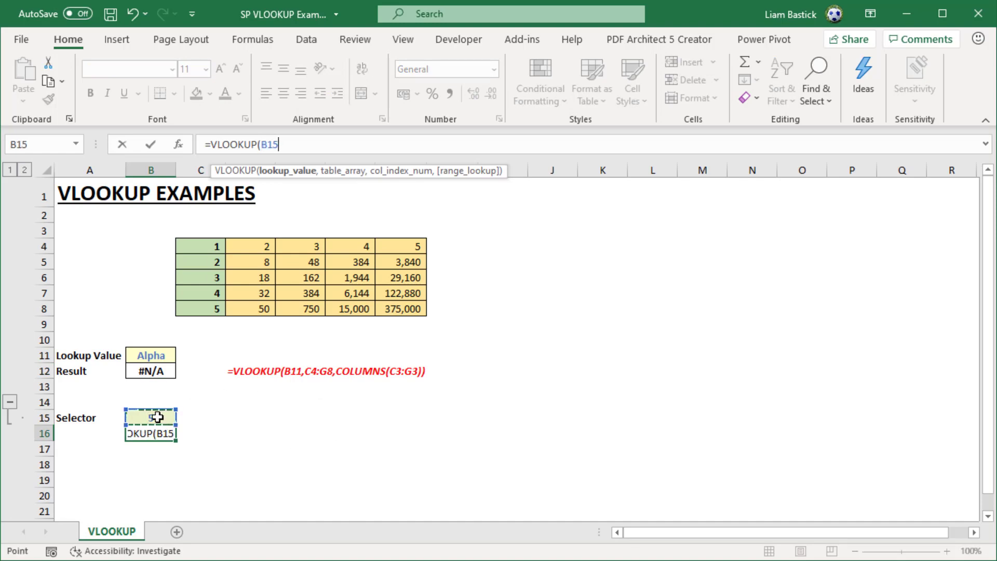
type(",")
left_click_drag(221, 250, 413, 304)
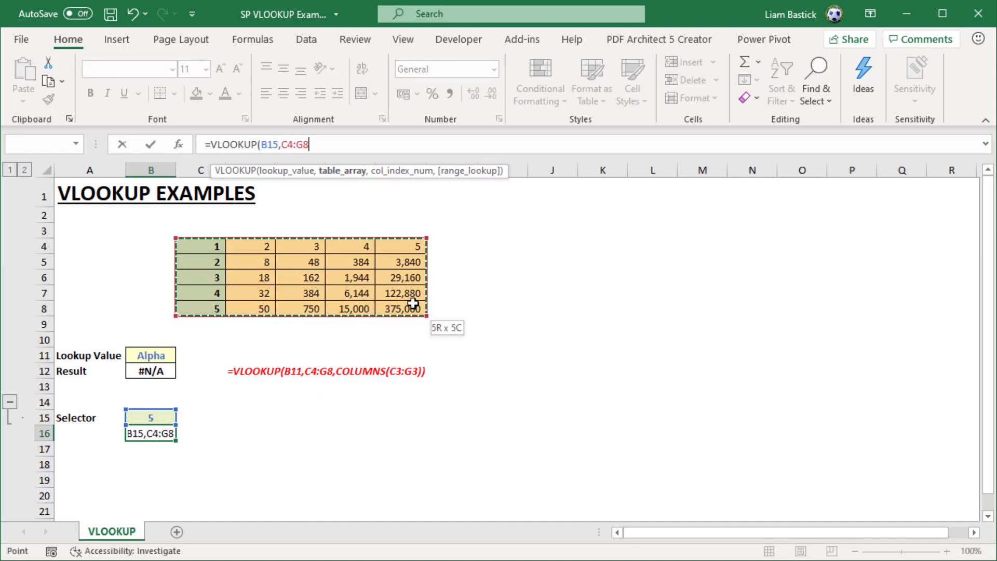
type(",5")
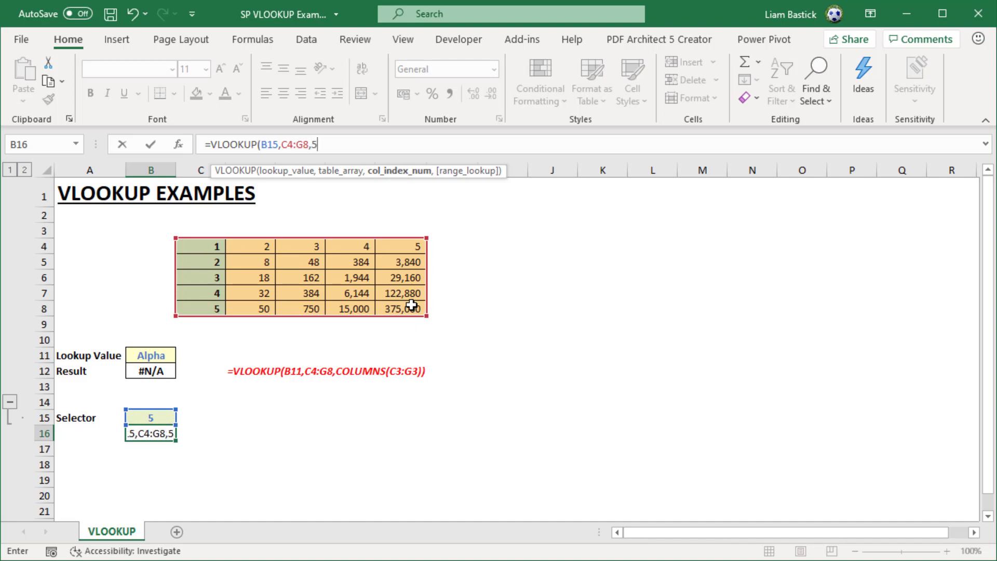
type(")")
key("Return")
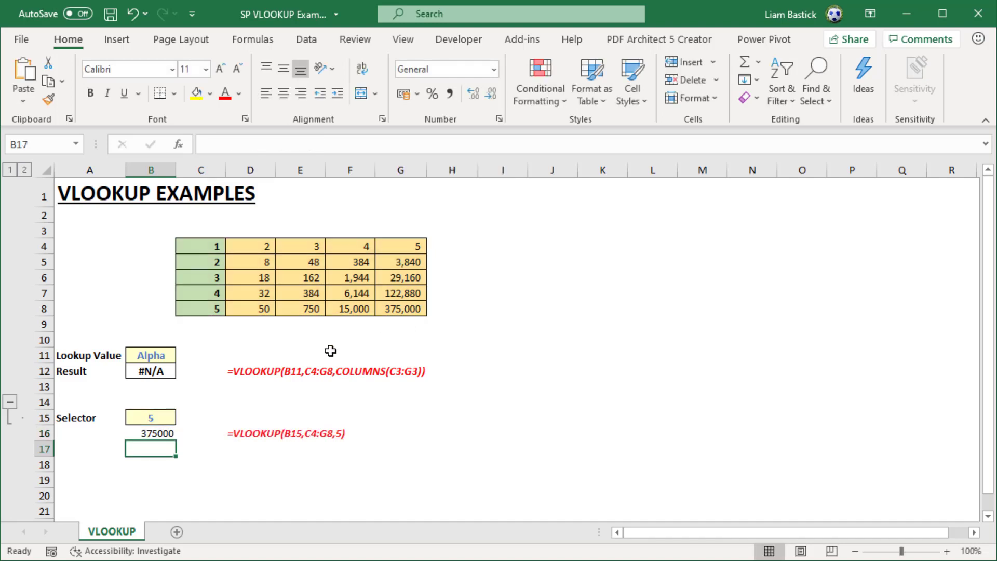
left_click(136, 428)
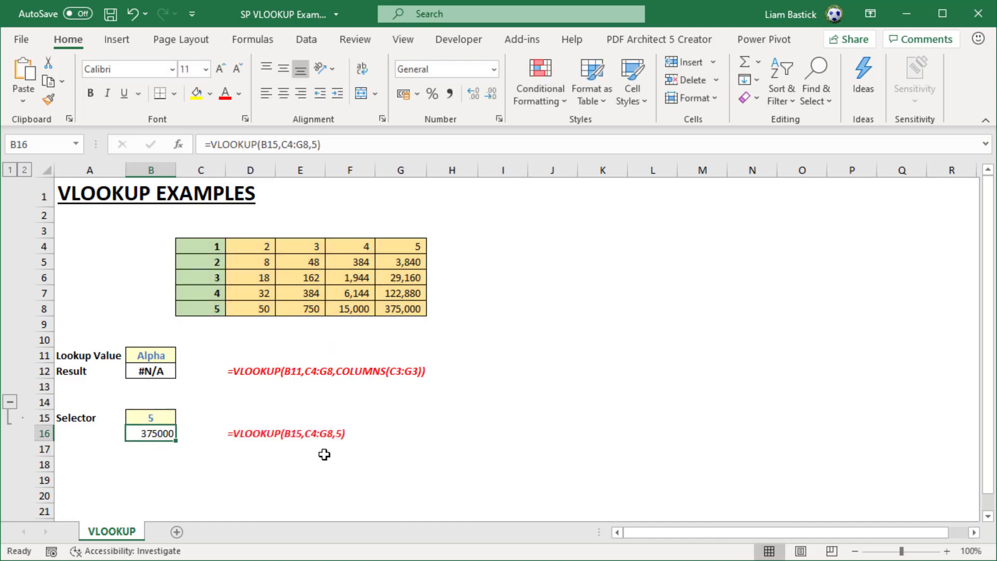
left_click(151, 417)
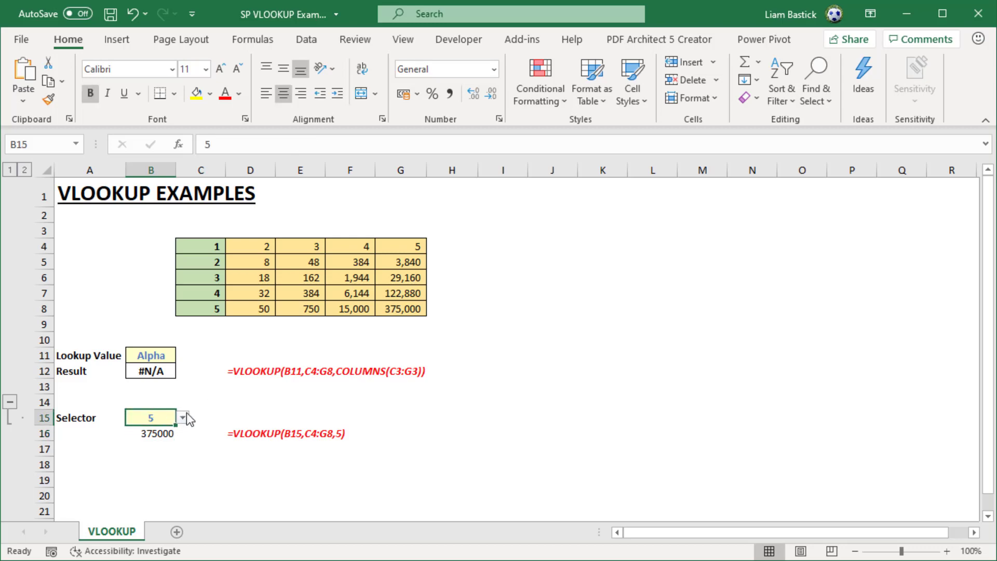
Replace the table's row labels in C4:C8 with the descending numbers 5, 4, 3, 2 and 1
left_click(210, 250)
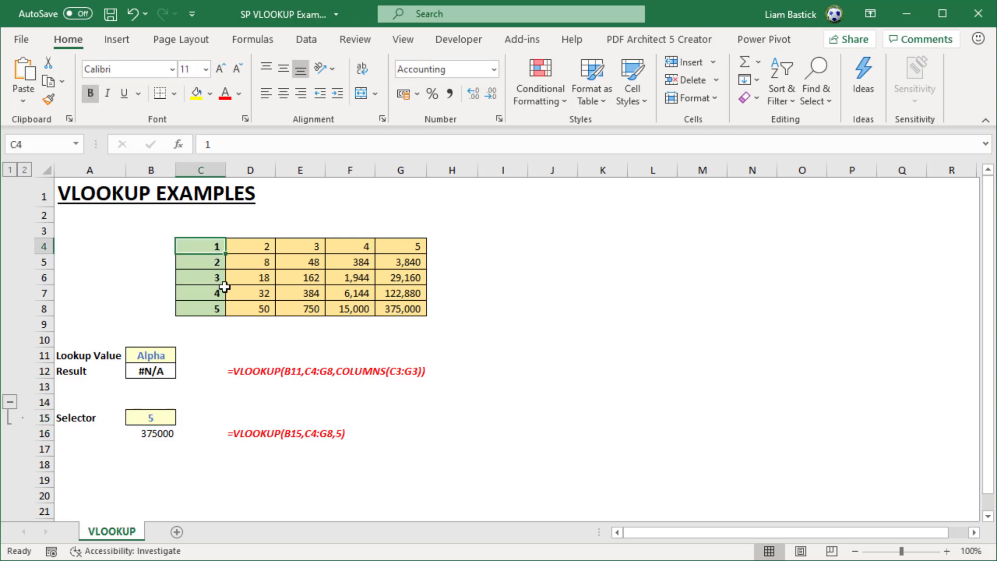
type("5")
key("Return")
type("4")
key("Return")
type("3")
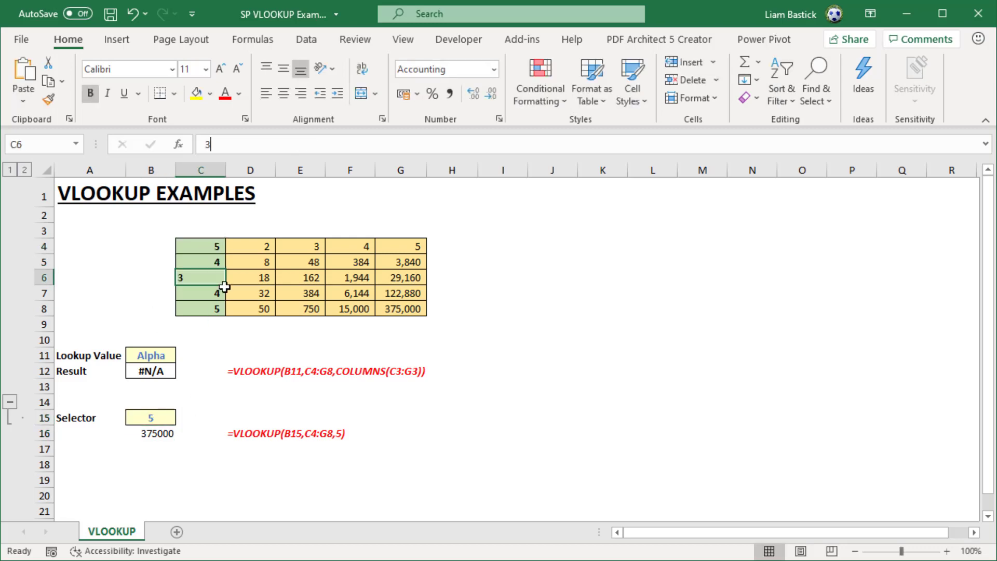
key("Return")
type("2")
key("Return")
type("1")
key("Return")
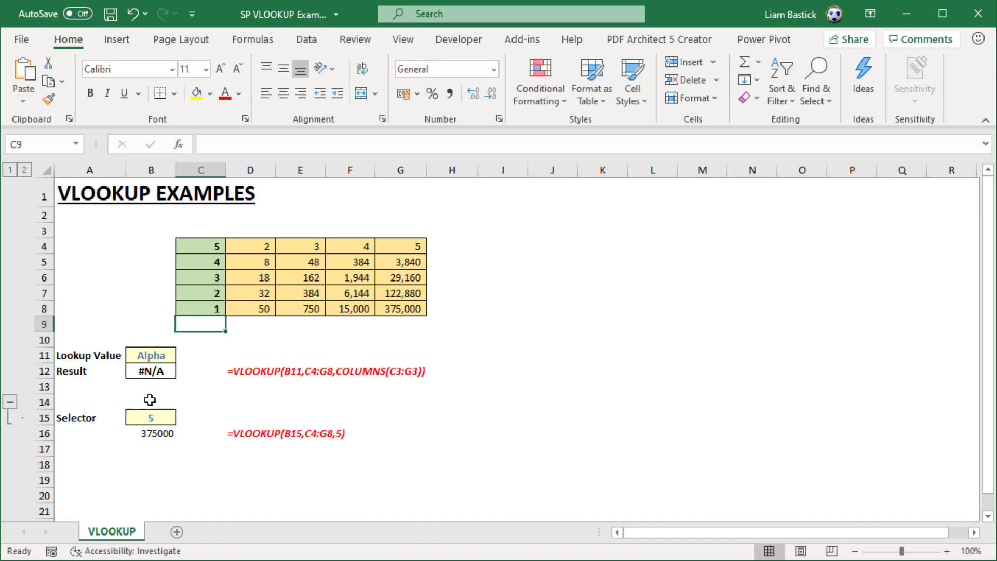
Test the lookup in B16 by setting the Selector in B15 to 1, 2, 5, 4, 5 and finally 1
left_click(151, 417)
left_click(183, 418)
left_click(173, 429)
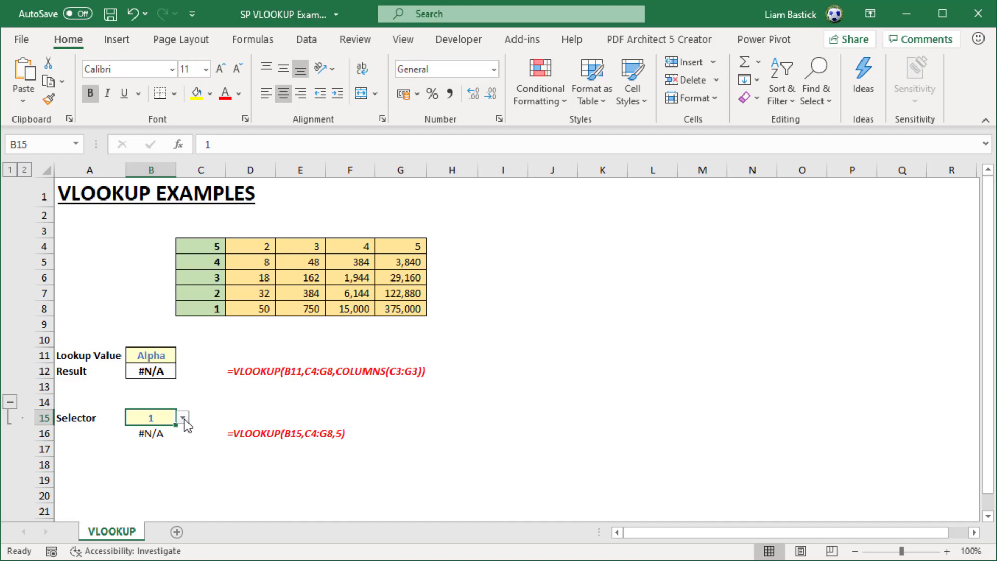
left_click(184, 418)
left_click(170, 438)
left_click(183, 419)
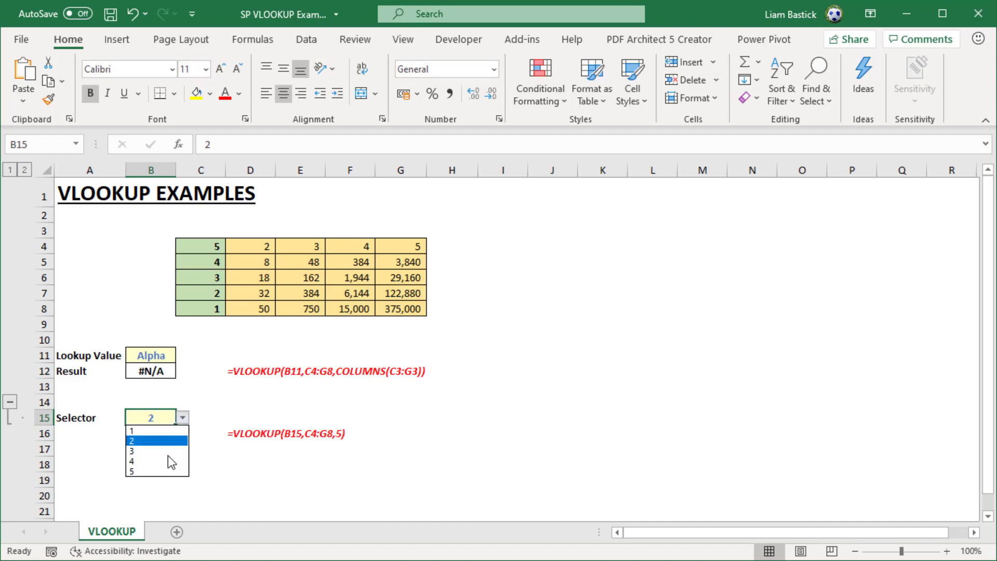
left_click(170, 472)
left_click(183, 418)
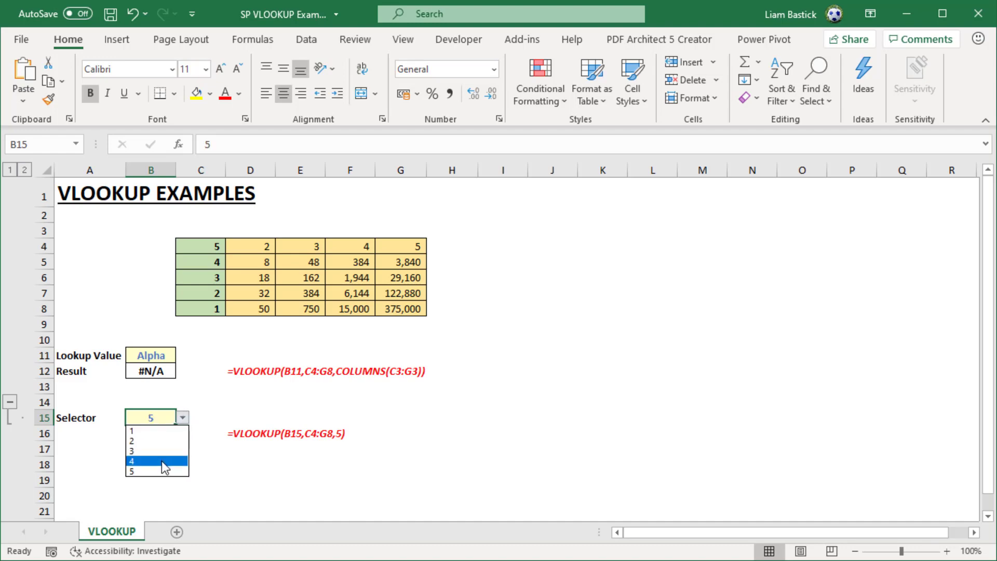
left_click(167, 461)
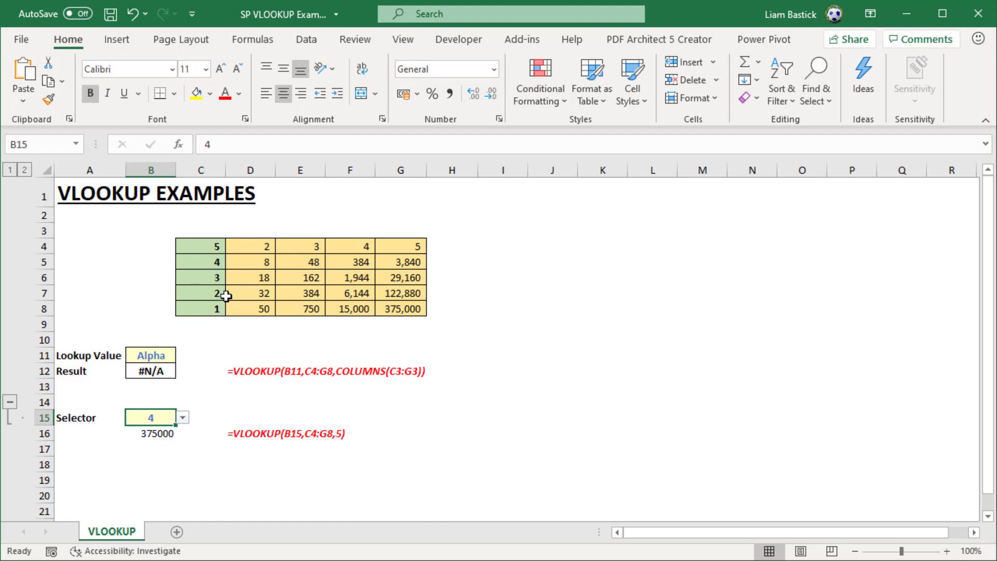
left_click(183, 418)
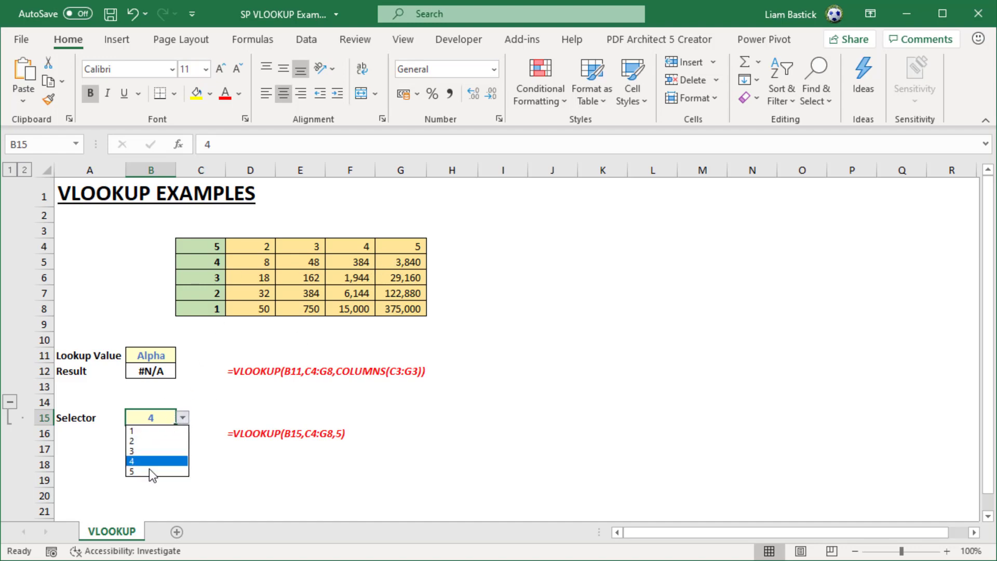
left_click(154, 472)
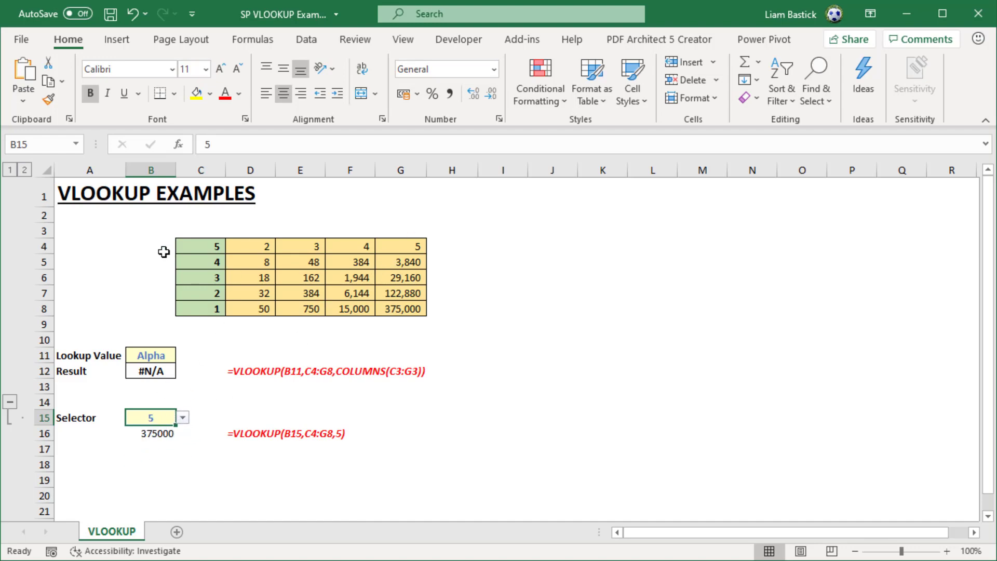
left_click(183, 418)
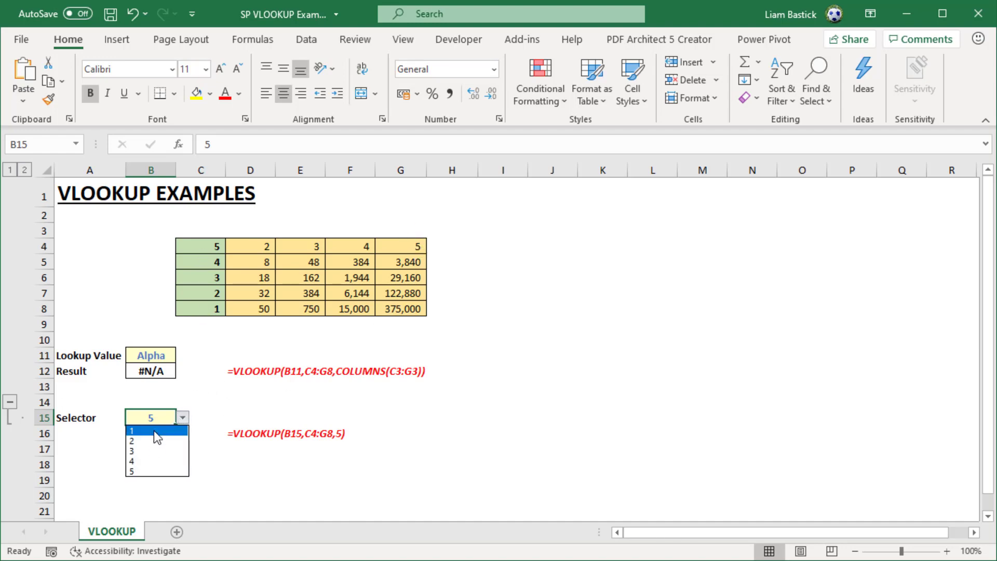
left_click(154, 431)
Change the row labels in C4:C8 to 1, 1, 2, 3 and 4, and compare B16 with G5
left_click(205, 247)
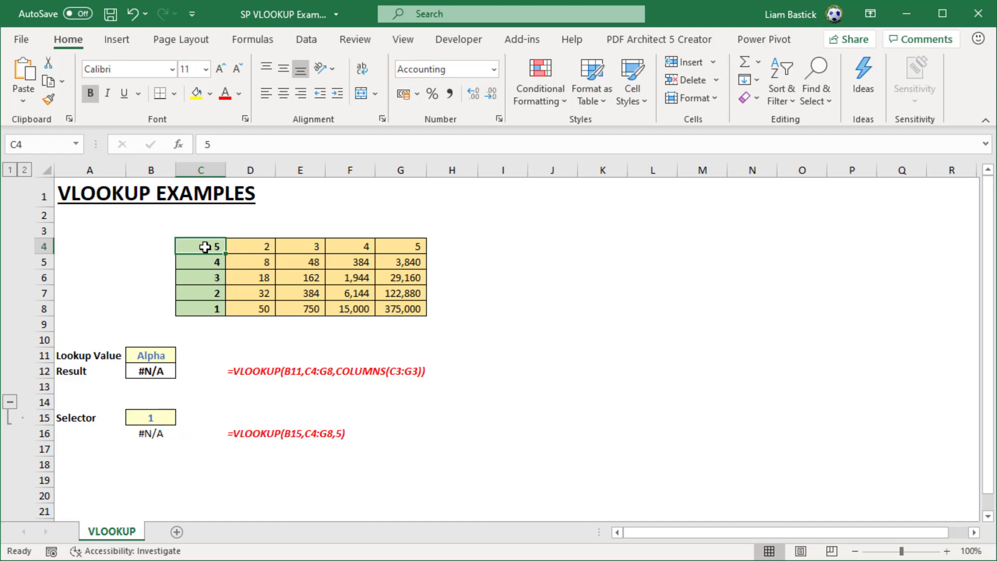
type("1")
key("Return")
type("1")
key("Return")
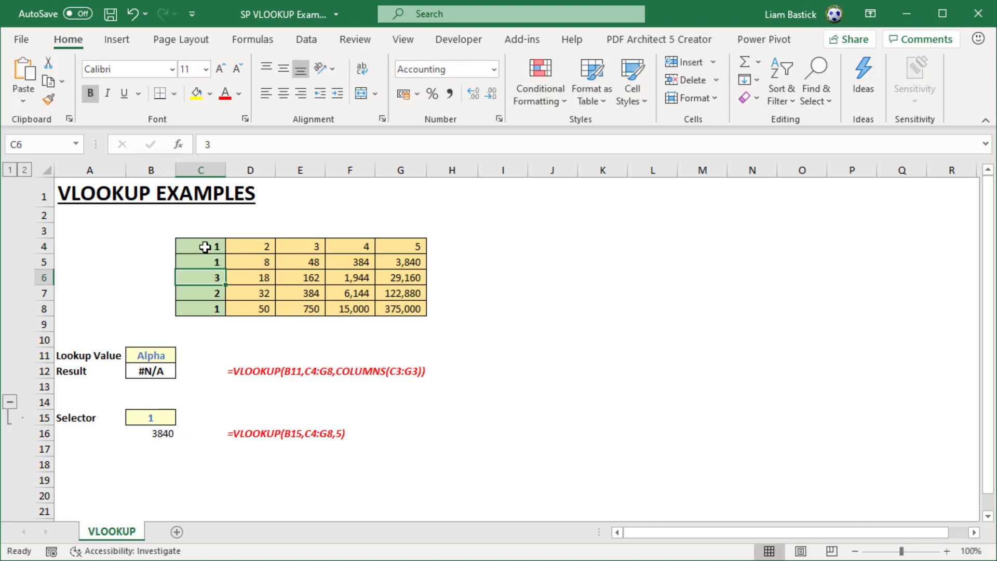
type("2")
key("Return")
type("3")
key("Return")
type("4")
key("Return")
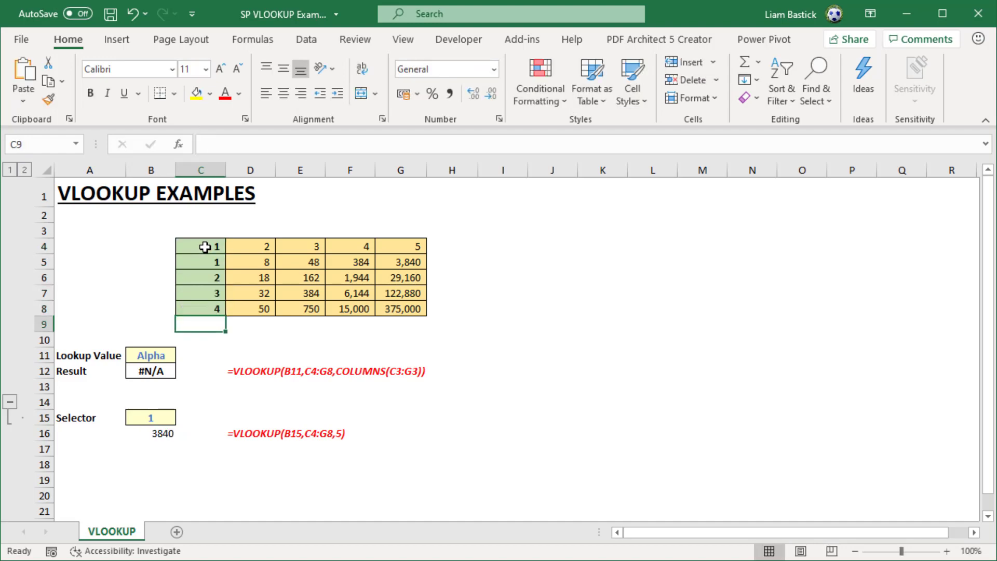
left_click(394, 260)
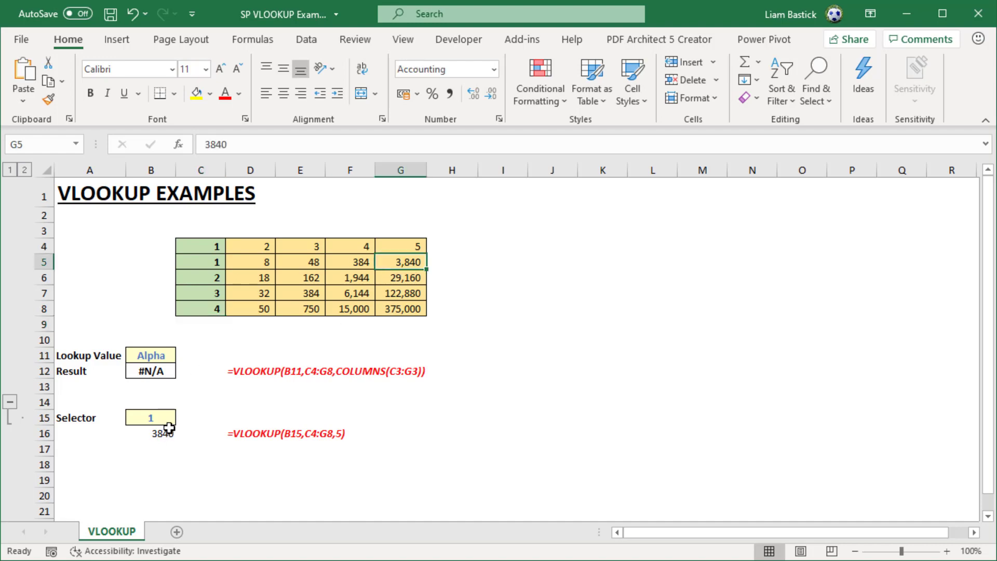
Change the row labels in C5:C8 to 2, 3, 4 and 5, and check the Selector and the lookup formula in B16
left_click(201, 261)
type("2")
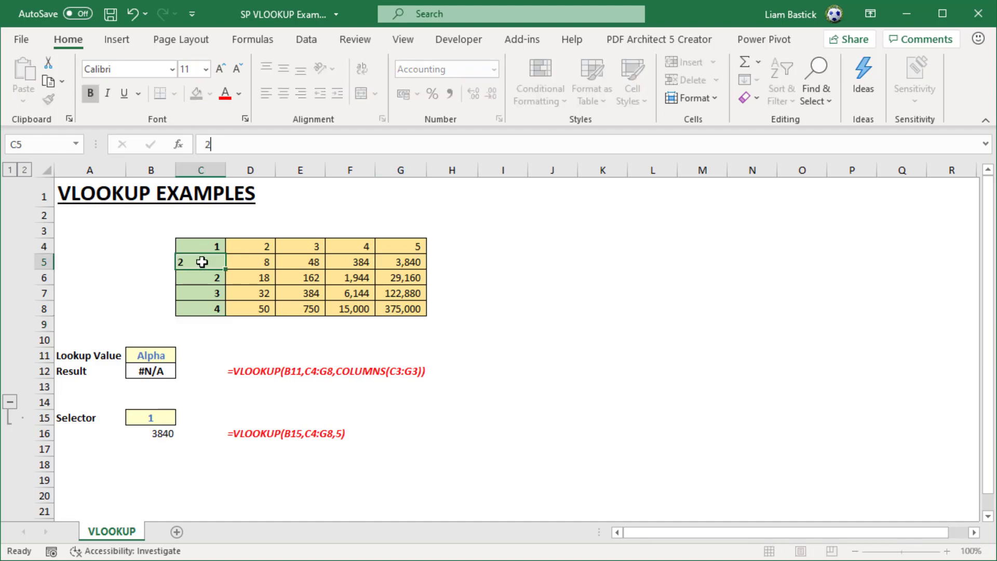
key("Return")
type("3")
key("Return")
type("4")
key("Return")
type("5")
key("Return")
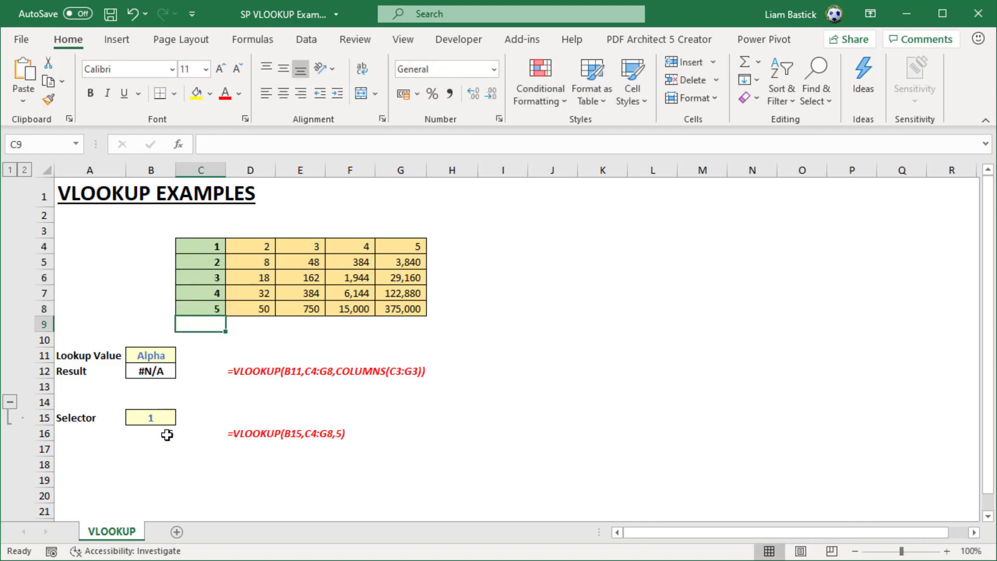
left_click(165, 434)
left_click(174, 419)
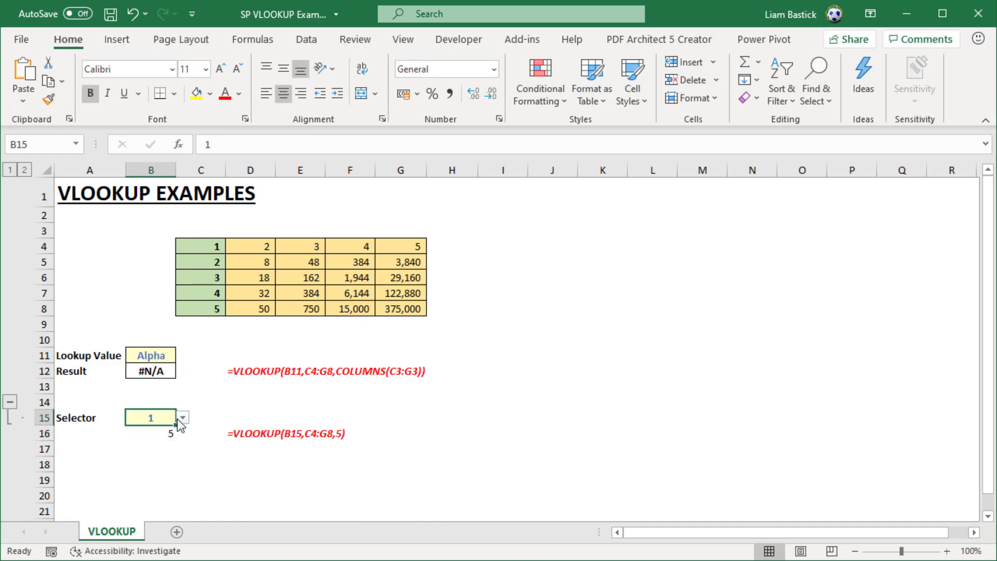
left_click(164, 433)
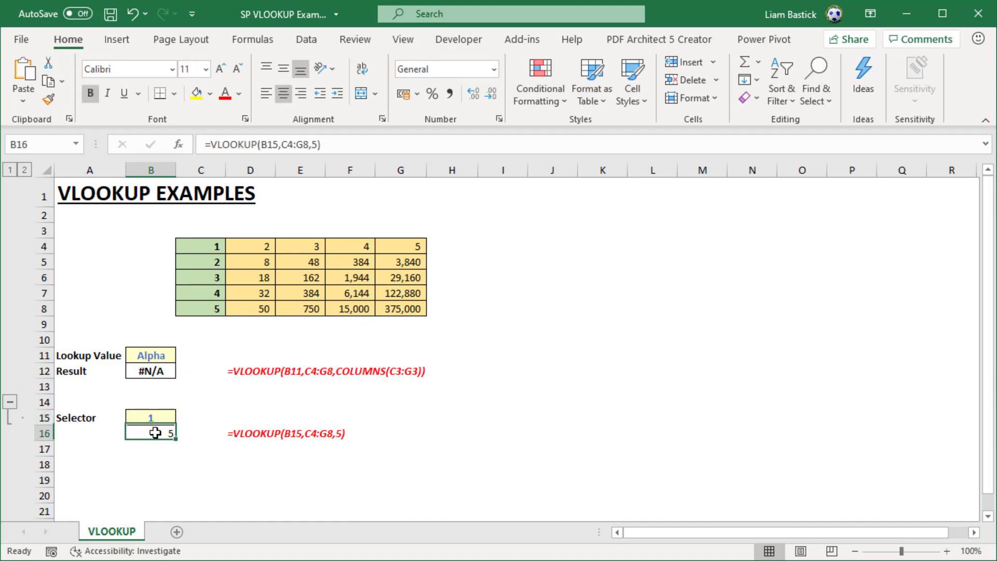
left_click(163, 415)
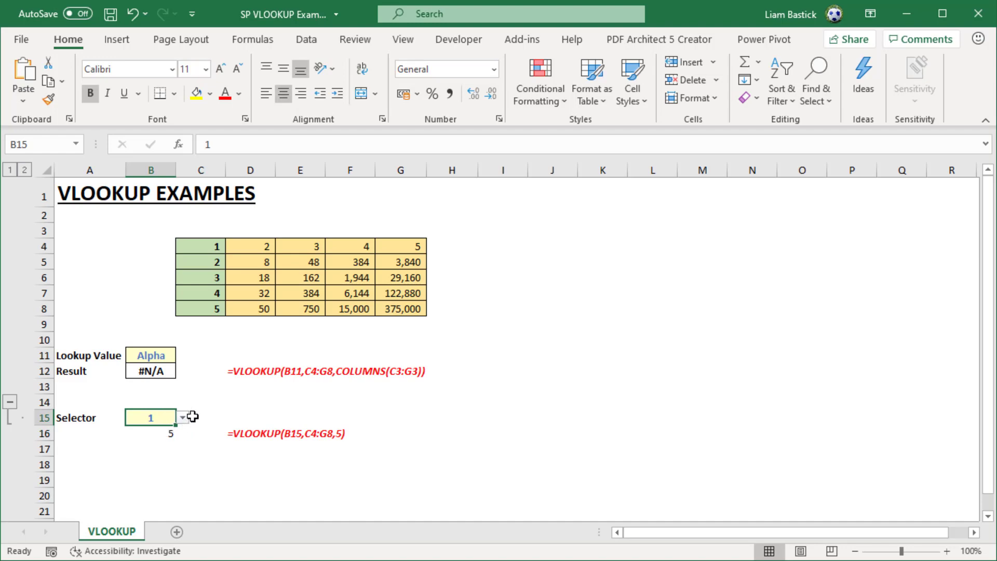
left_click(156, 433)
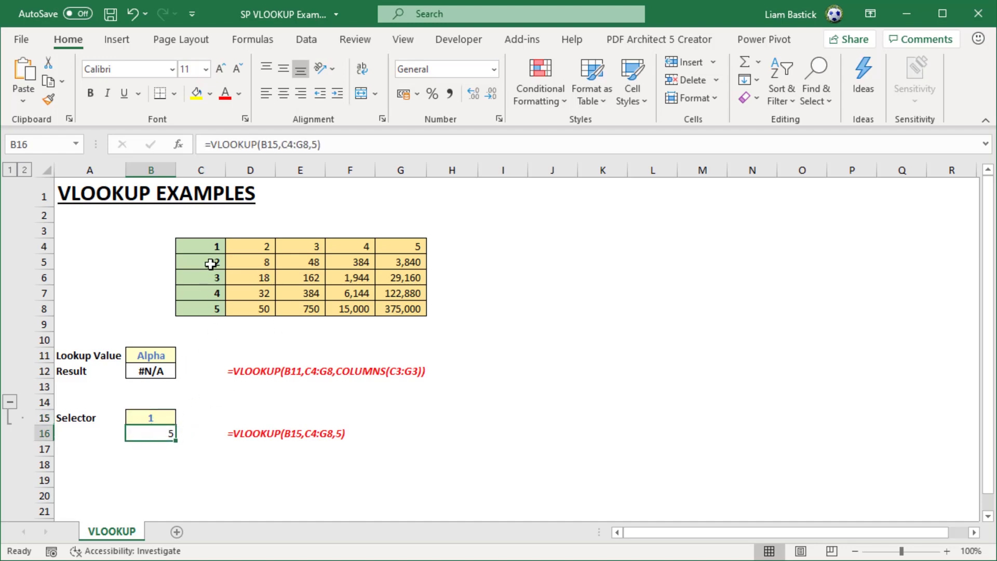
Set the row labels in C5 and C6 to 1 in turn, checking the lookup against the table after each change
left_click(209, 260)
type("1")
key("Return")
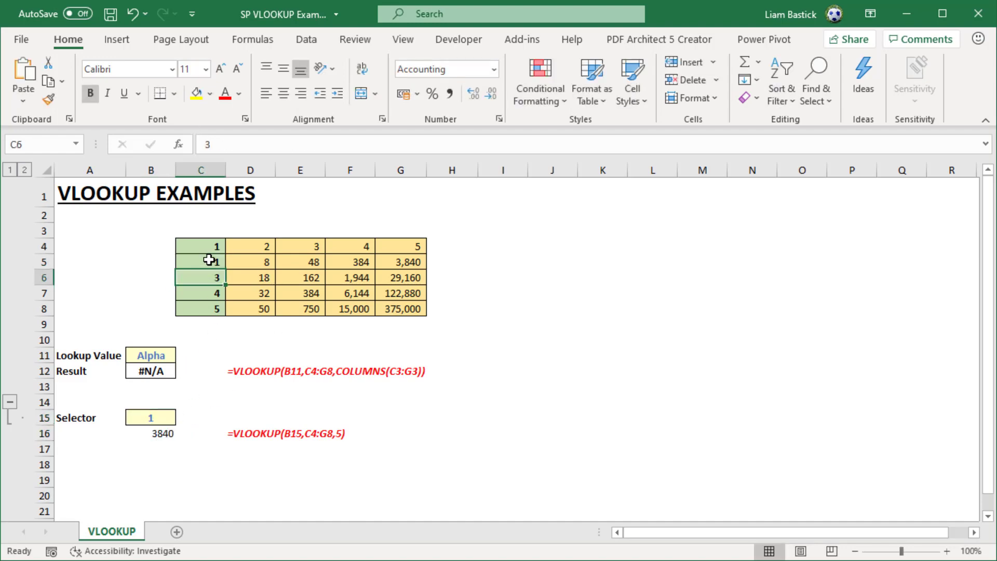
left_click(405, 262)
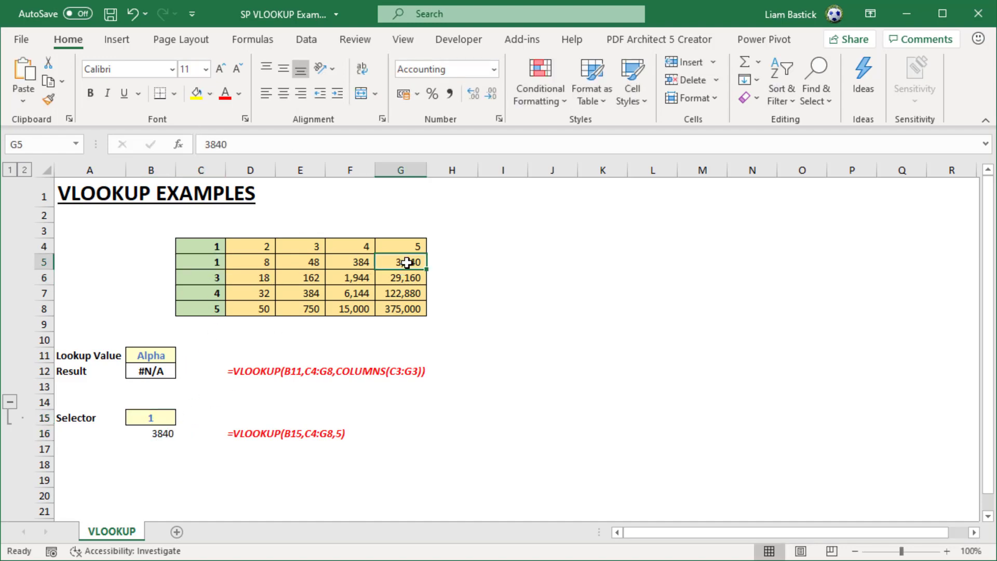
left_click(213, 279)
type("1")
key("Return")
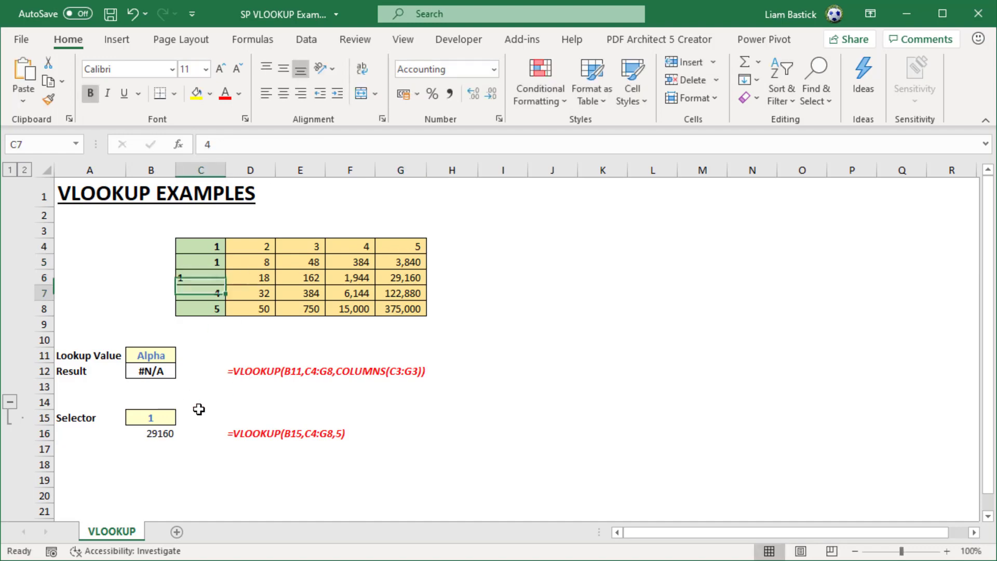
left_click(163, 435)
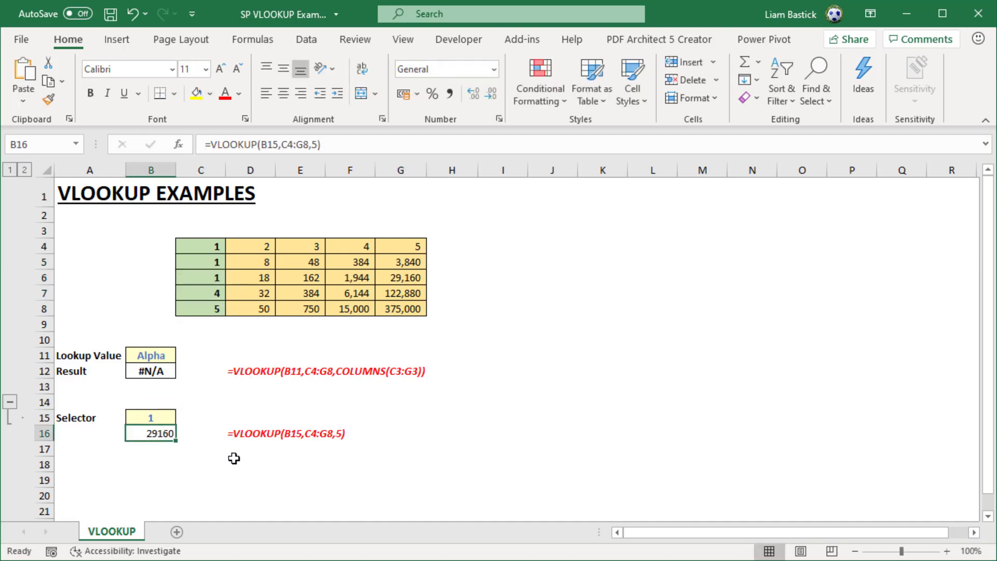
Set the row label in C8 to 1 and compare G8 and G6 with the lookup in B16
left_click(207, 308)
type("1")
key("Return")
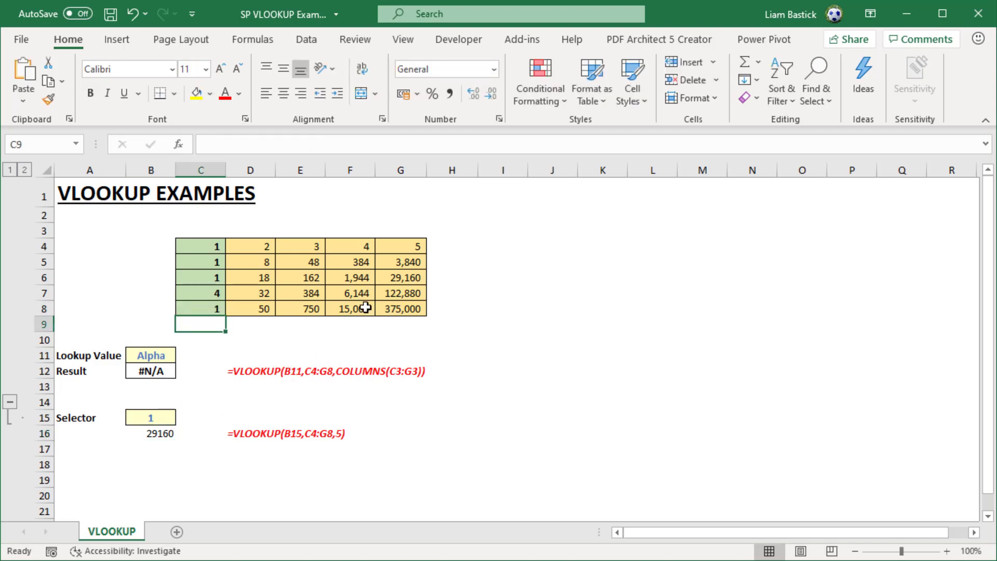
left_click(398, 310)
left_click(410, 280)
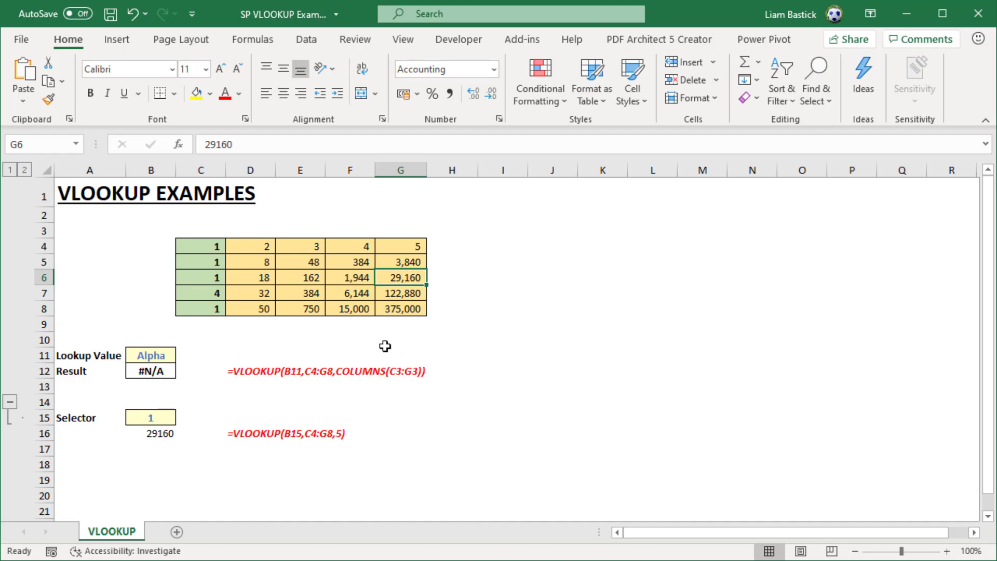
left_click(148, 430)
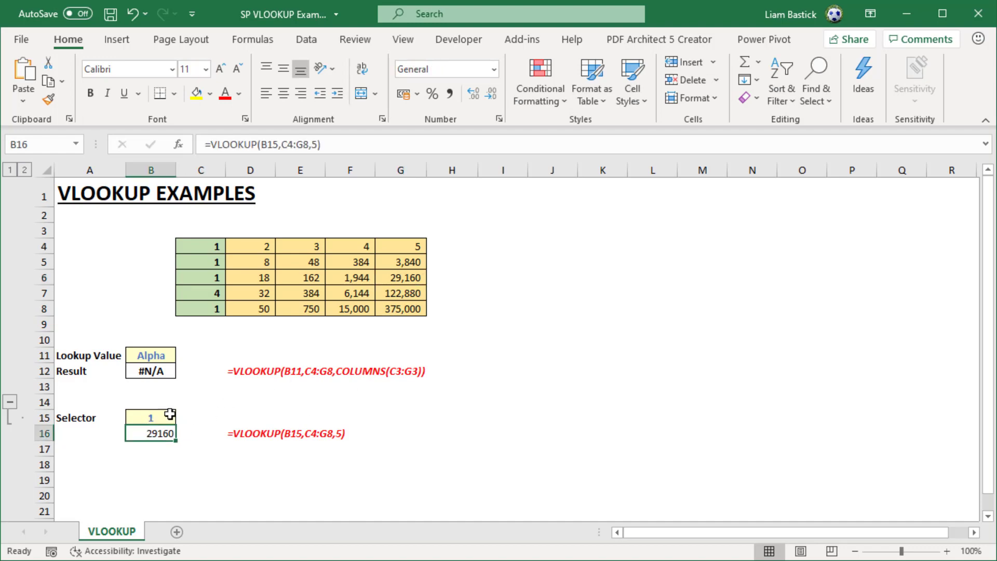
Add FALSE as the range_lookup argument of the VLOOKUP formula in B16 so that it requires an exact match
left_click(318, 147)
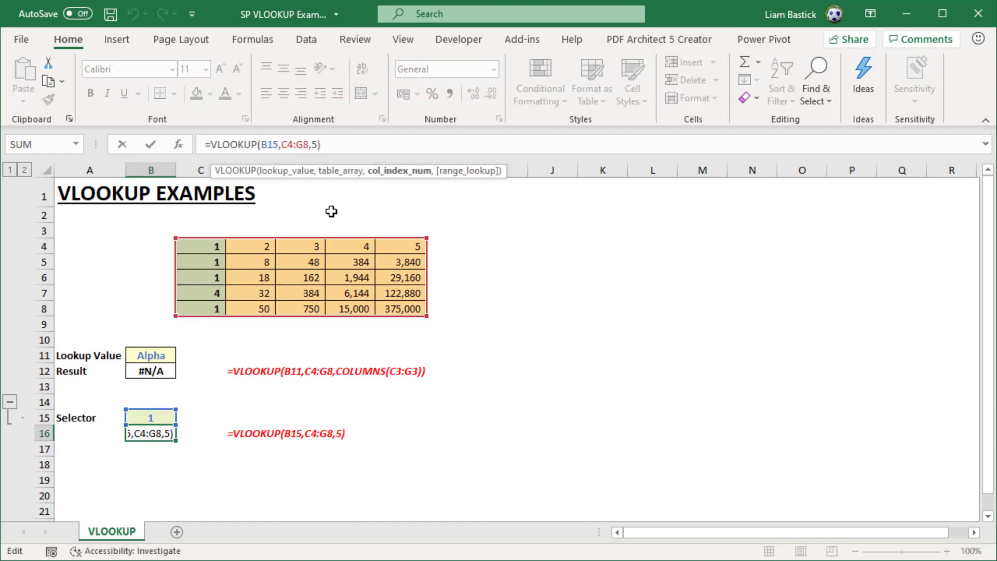
type(",")
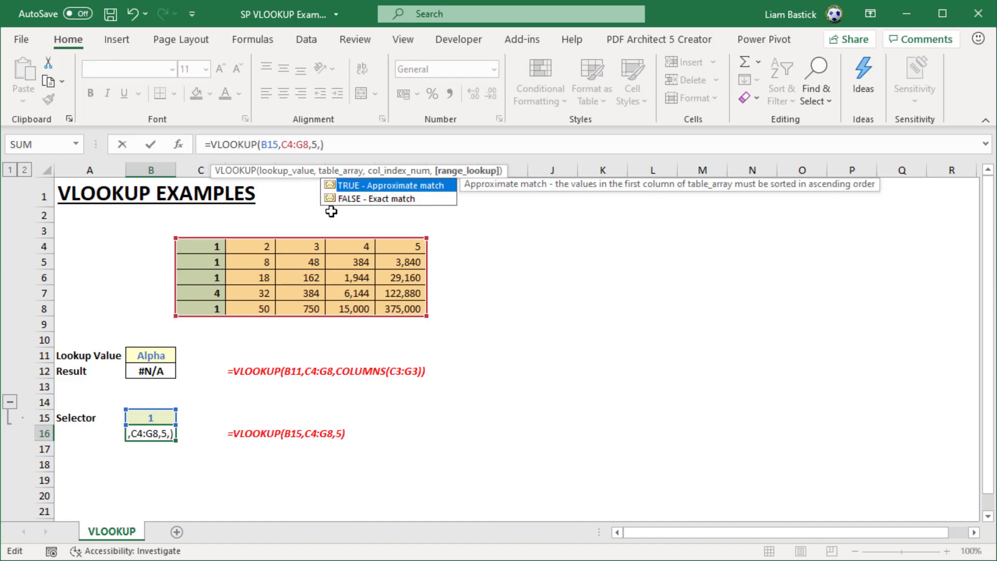
left_click(373, 198)
double_click(371, 199)
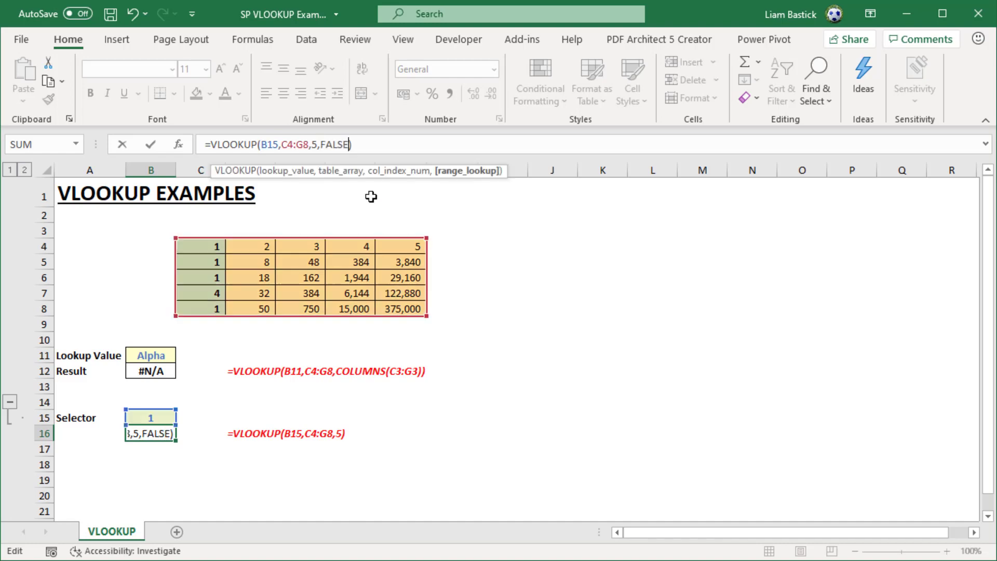
key("Return")
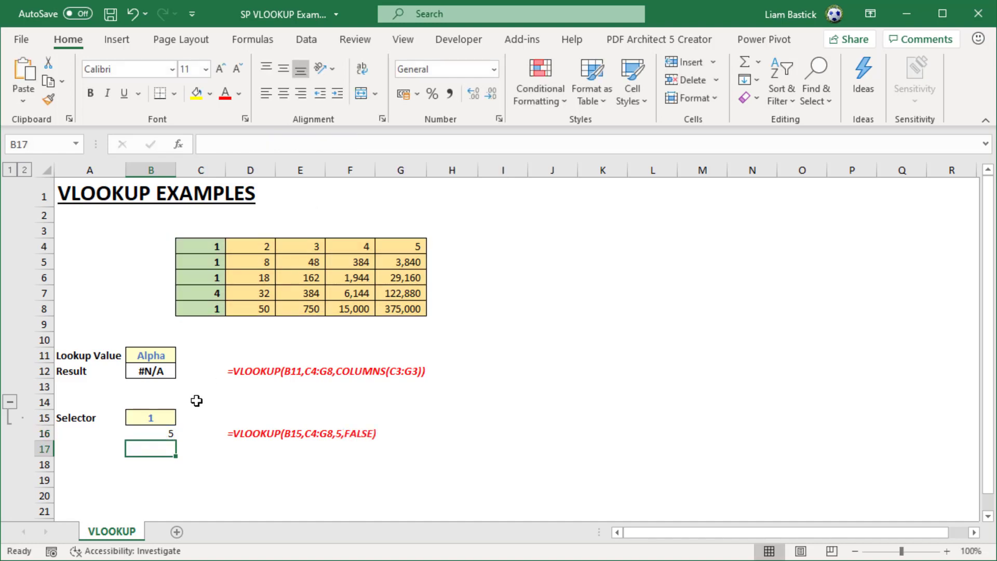
Set the row label in C6 and the Selector in B15 to 4, and compare the lookup in B16 with G6
left_click(166, 417)
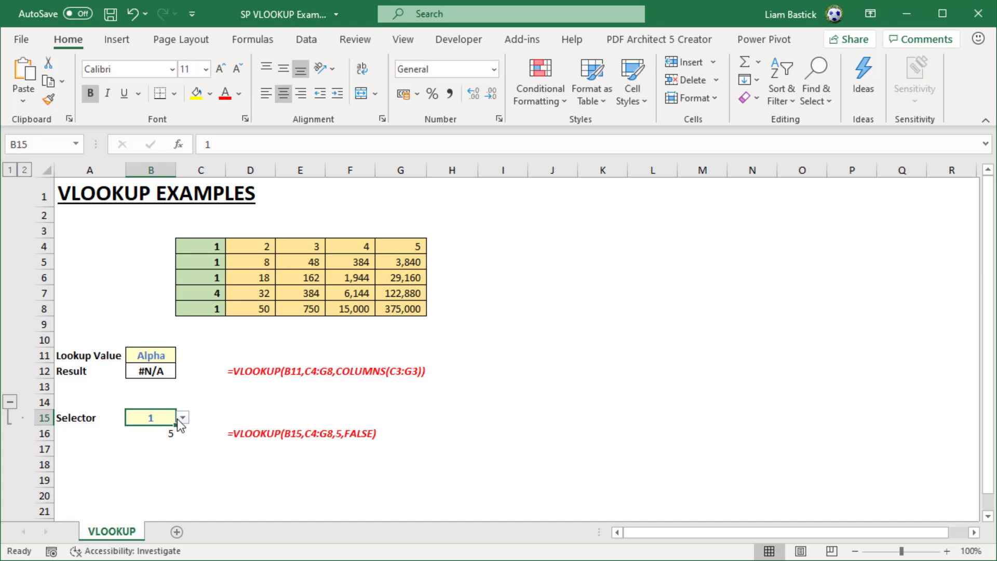
left_click(214, 279)
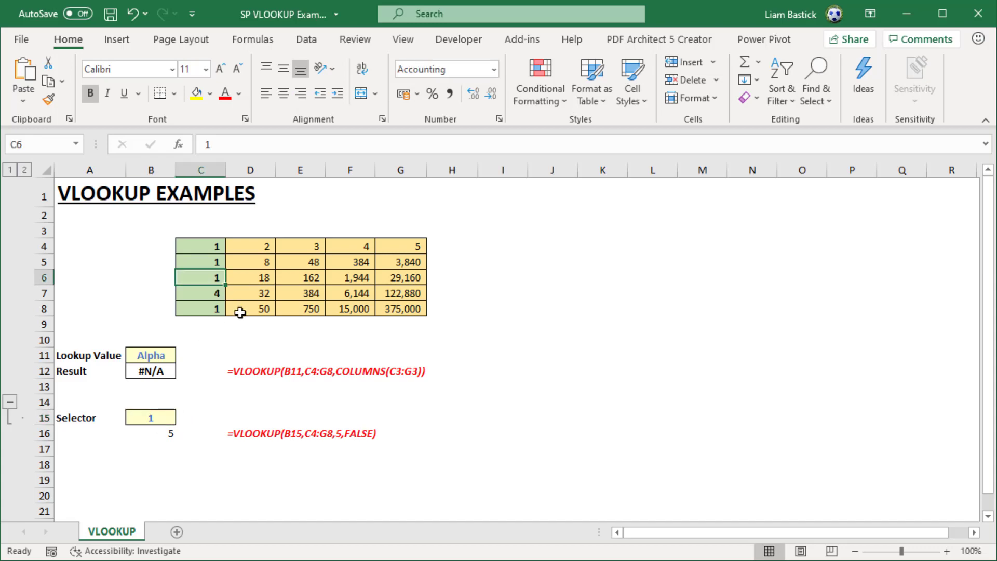
type("4")
key("Return")
left_click(152, 417)
left_click(182, 417)
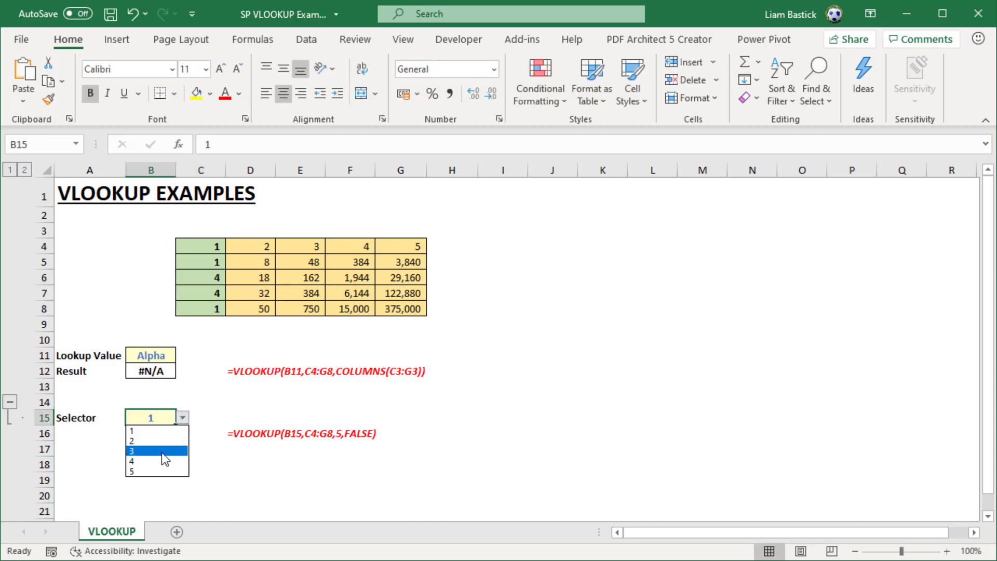
left_click(160, 459)
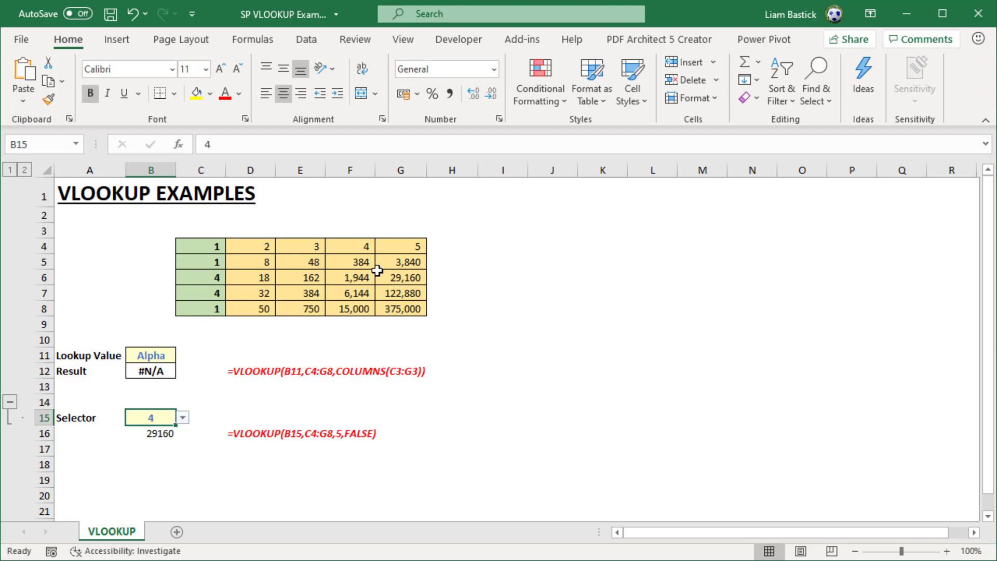
left_click(405, 276)
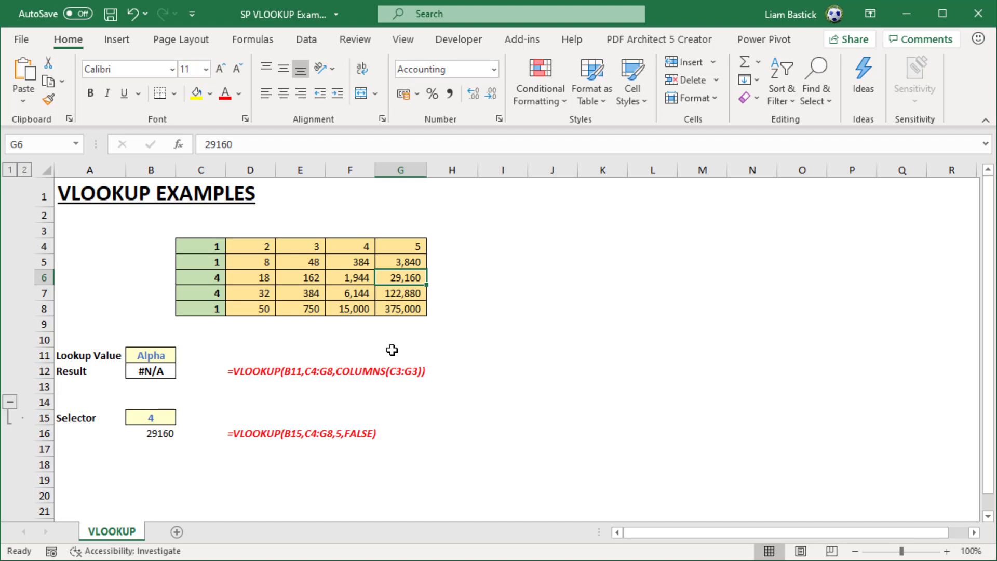
Enter 1 in J2 and J4 to show the ISSUES heading and the "Defaults to an approximate match" line beside them
left_click(545, 213)
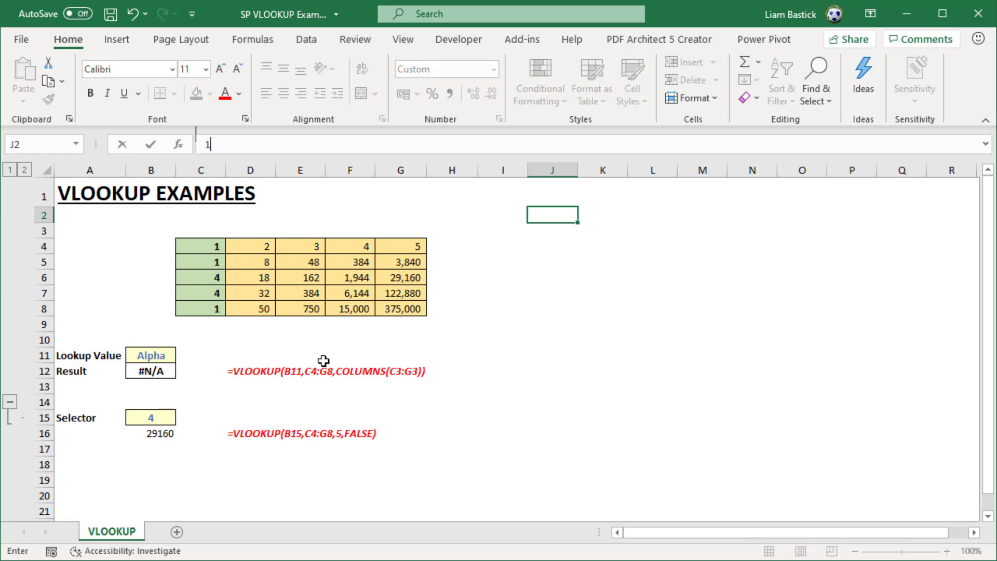
type("ISSUES")
key("Return")
key("Down")
type("Defaults to an approximate match")
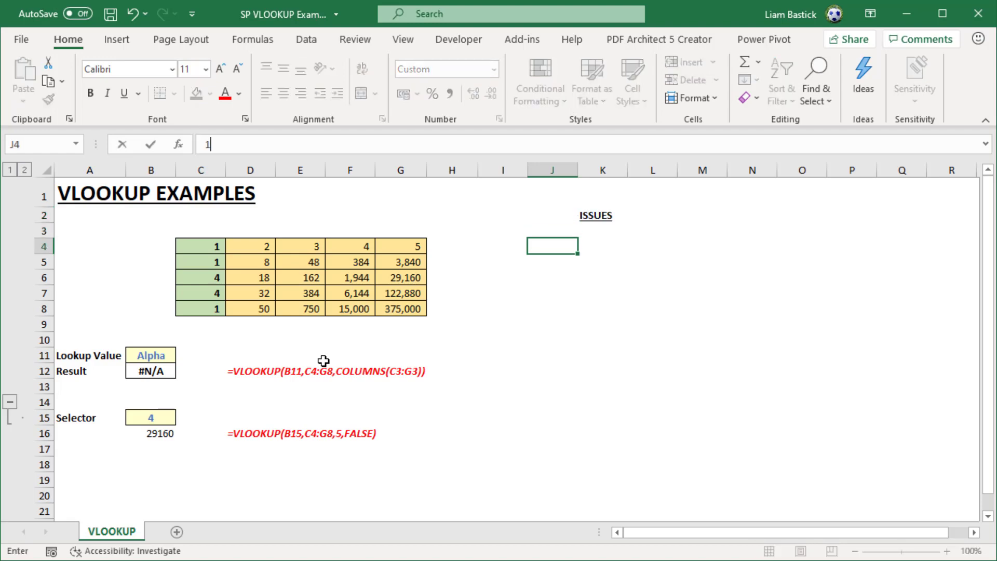
key("Return")
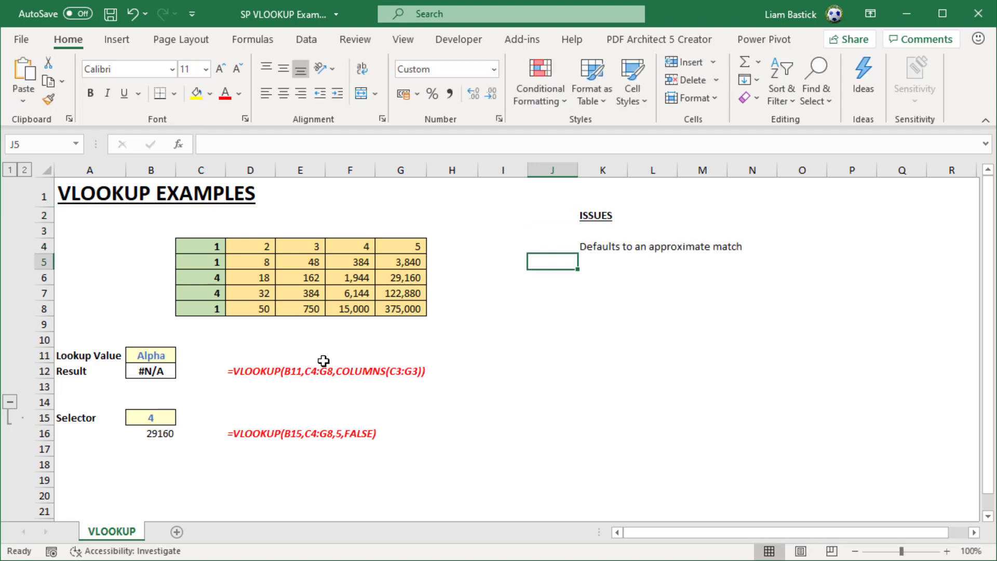
Enter 1 in each of J5:J7 to show the issues about the final argument, column insertions / deletions and looking left
type("Users forget the final argument")
key("Return")
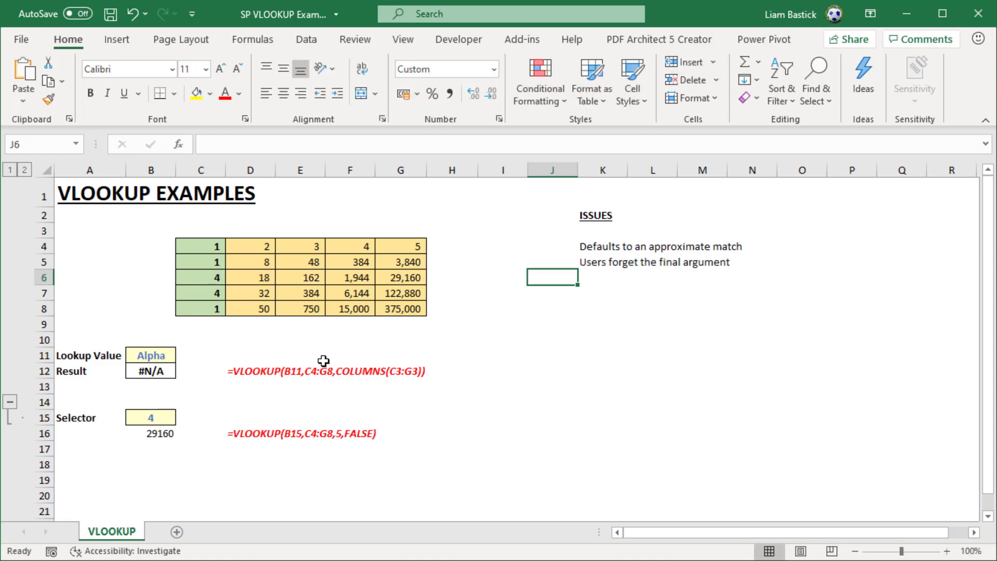
type("Does not column support insertions / deletions")
key("Return")
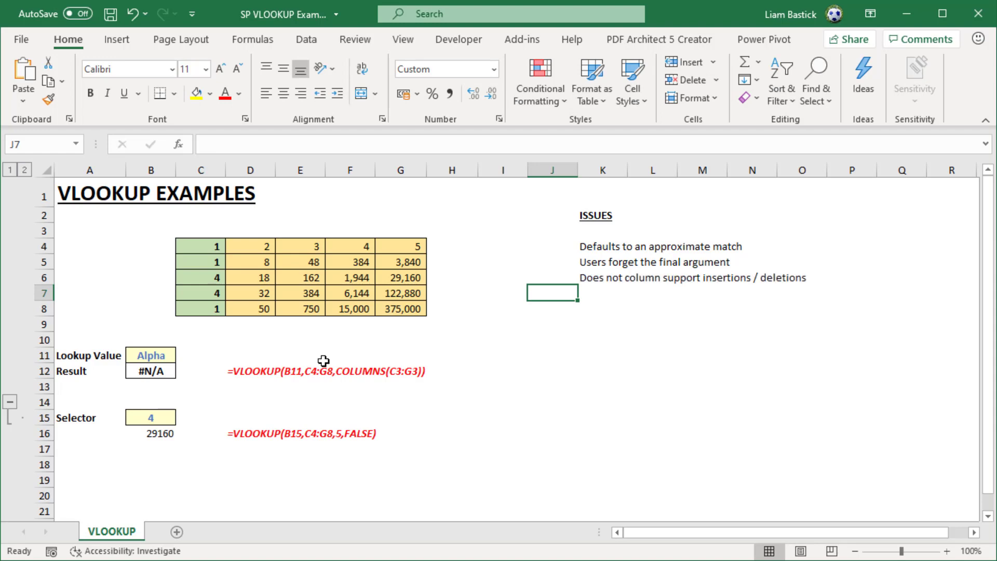
type("Cannot look left")
key("Return")
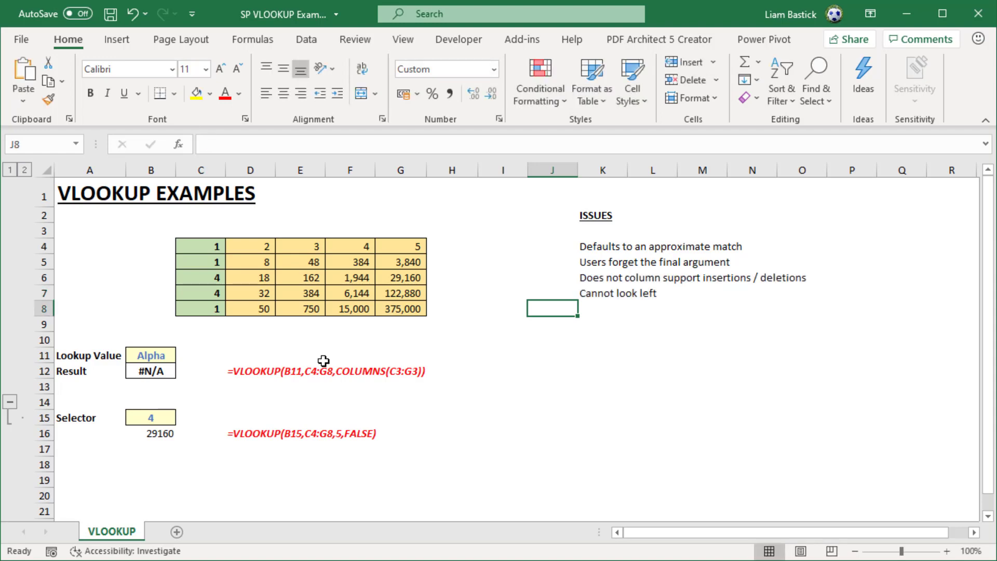
Enter 1 in each of J8:J11 to show the bottom search, next larger item, too many cells and "I don't like it!" lines
type("Cannot search from the bottom")
key("Return")
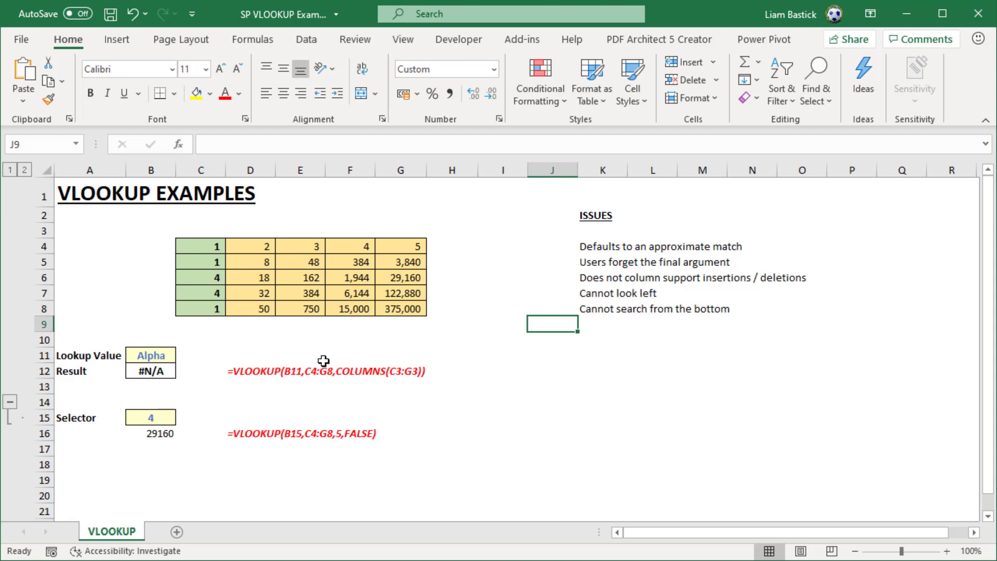
type("Cannot search next larger item")
key("Return")
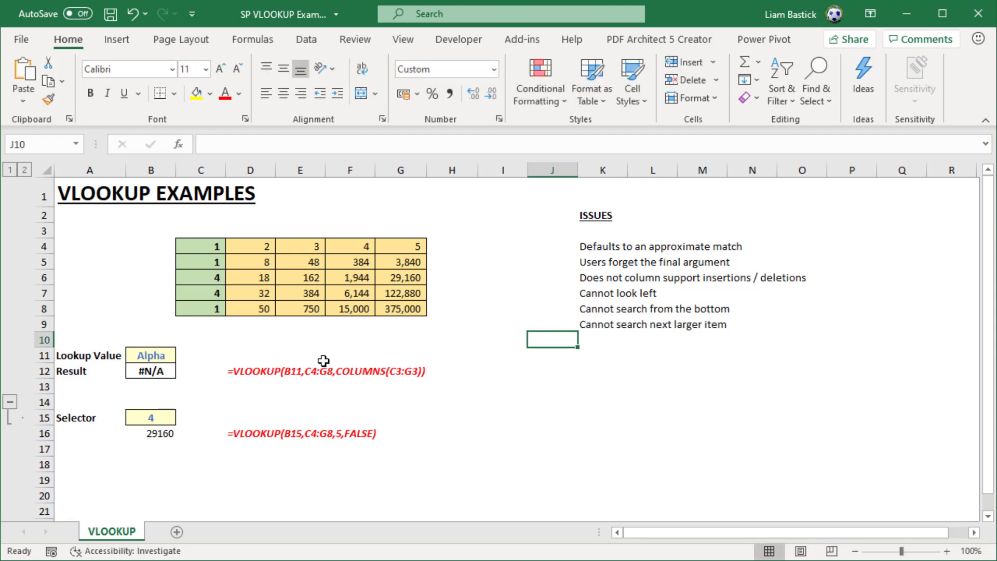
type("References too many cells")
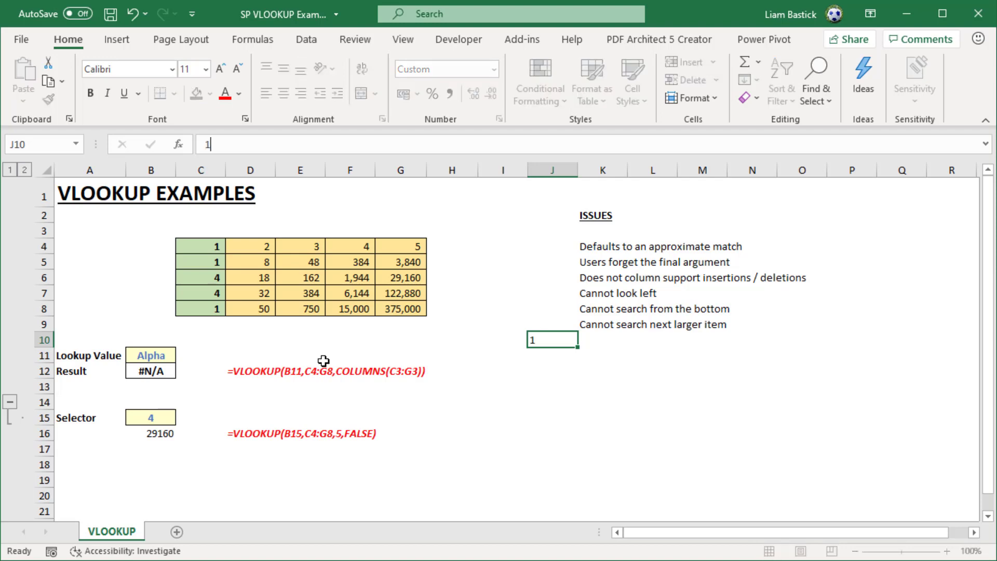
key("Return")
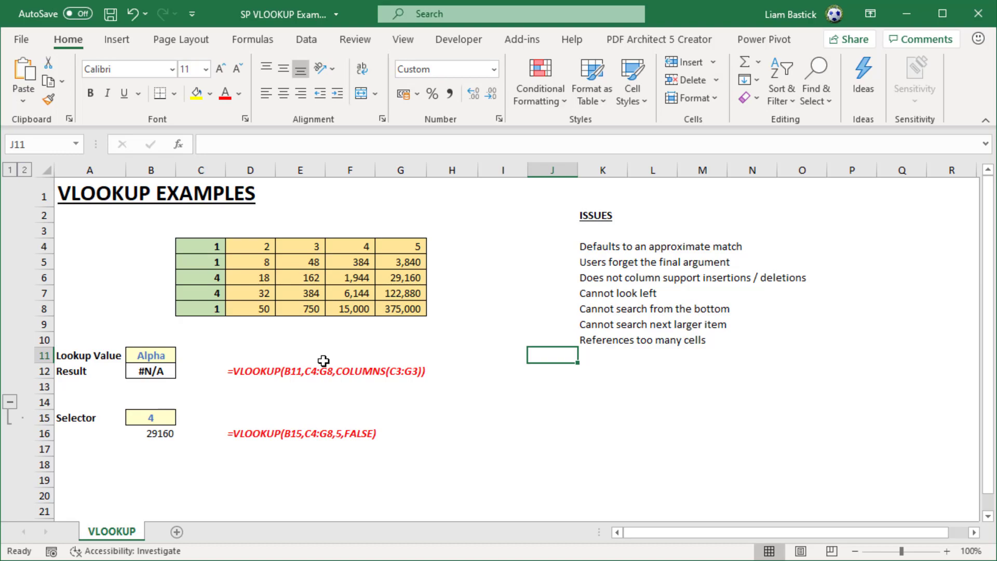
type("I don't like it!")
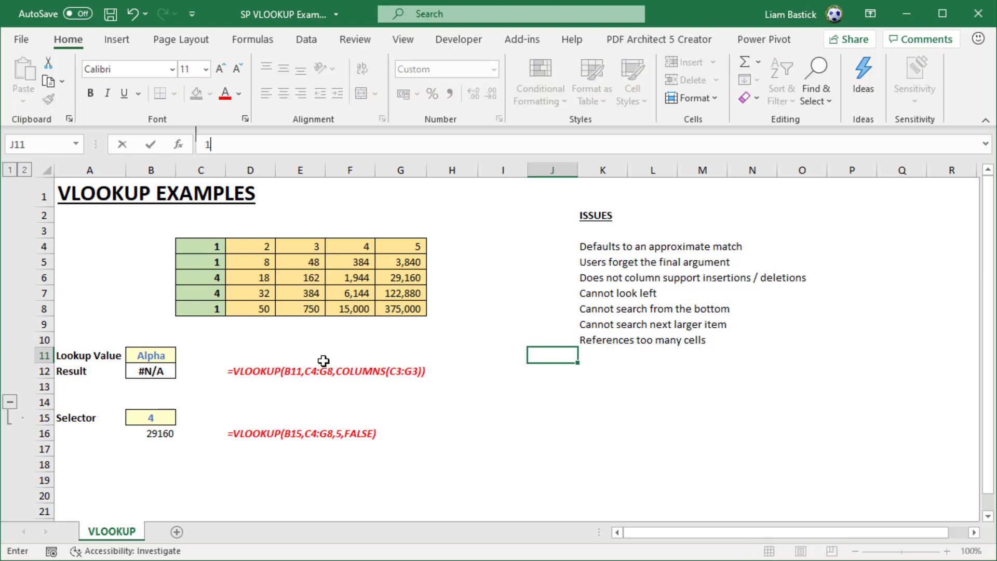
key("Return")
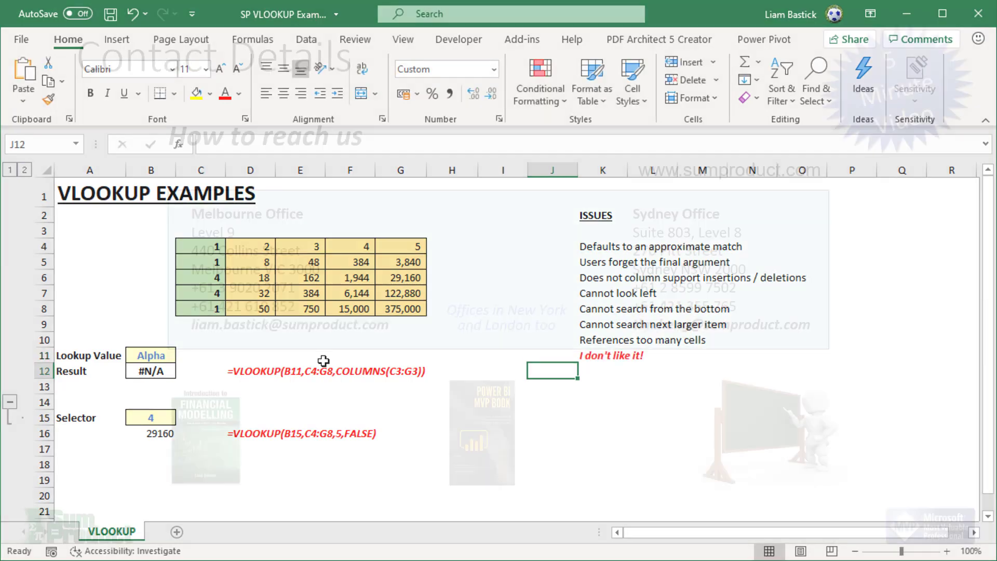